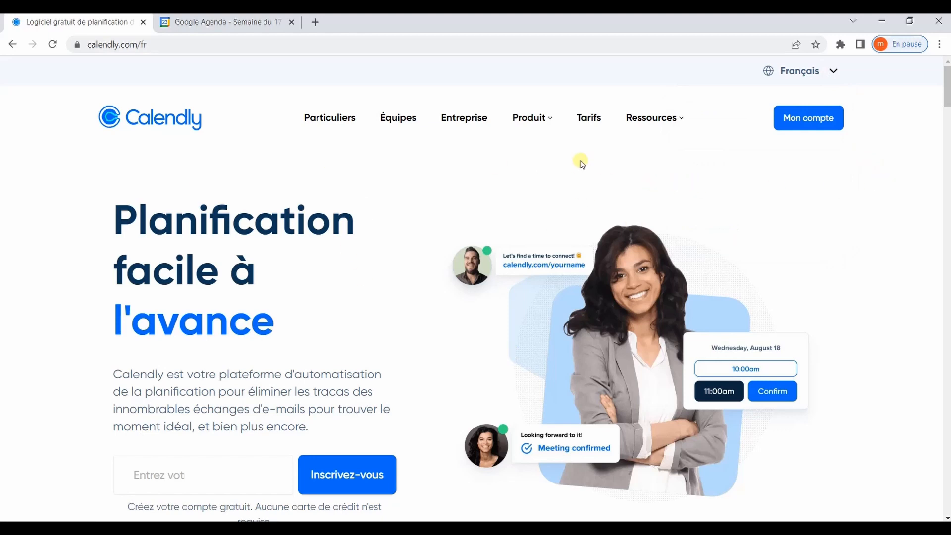
- Browse the Tarifs pricing page, then go to the Mon compte event types dashboard
click(589, 124)
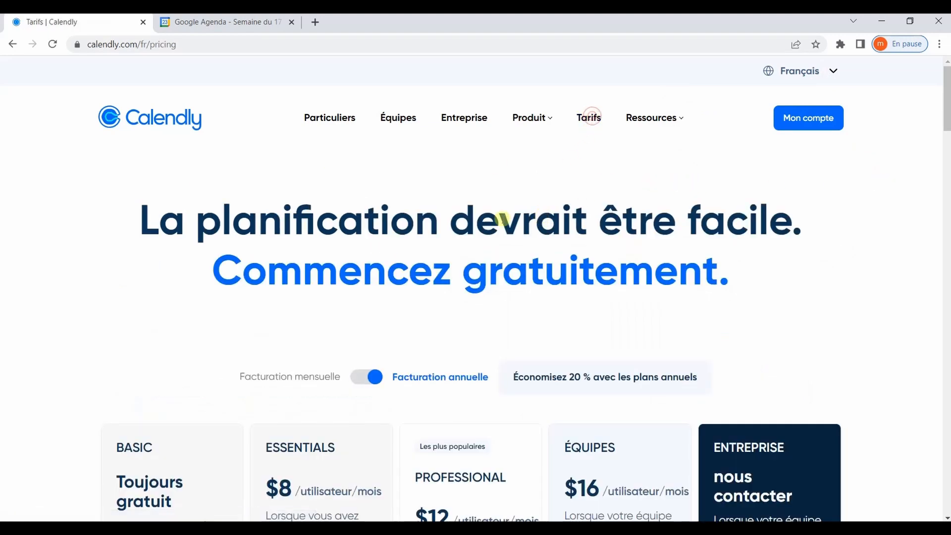
scroll(182, 319, down, 5)
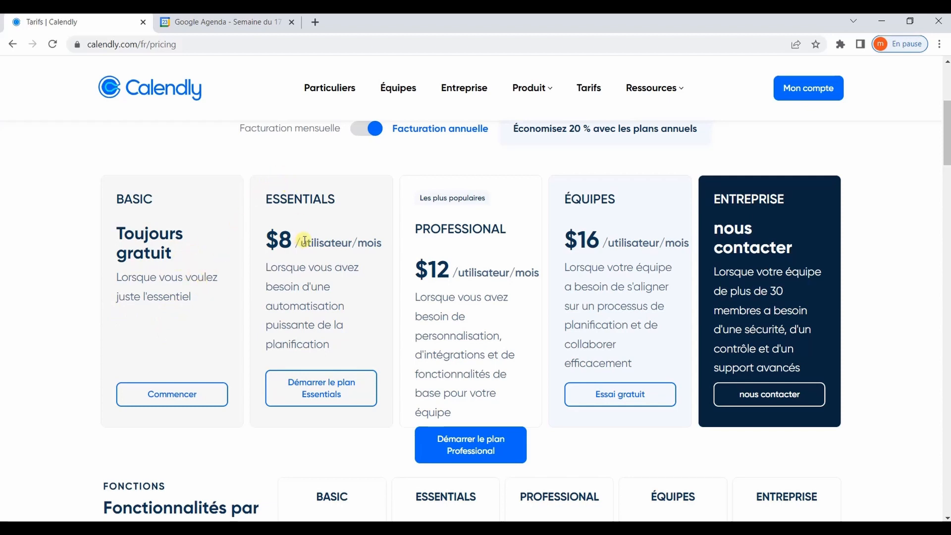
scroll(272, 295, up, 5)
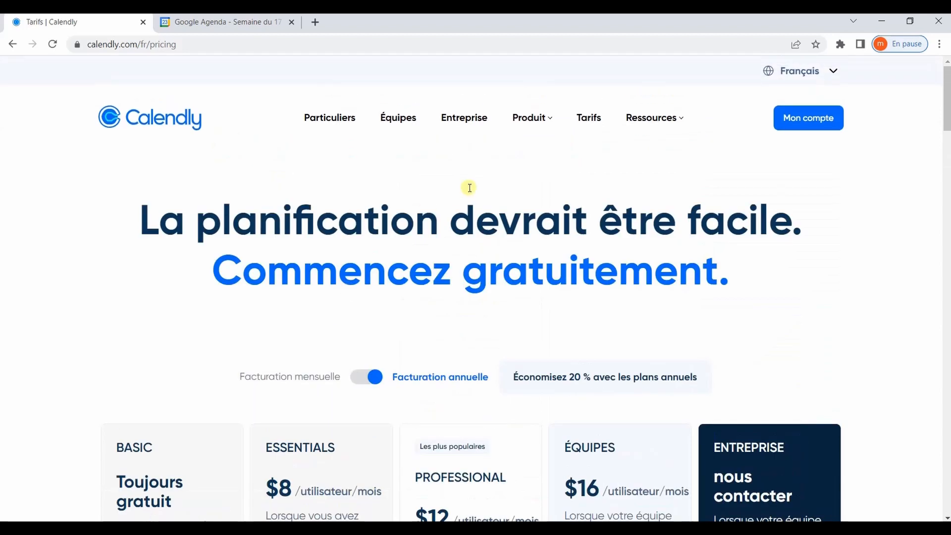
click(180, 123)
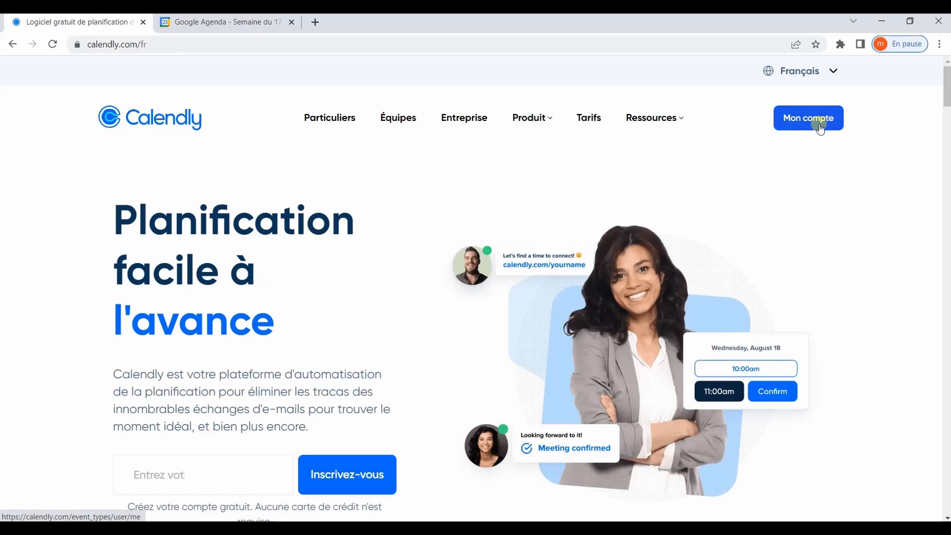
click(815, 125)
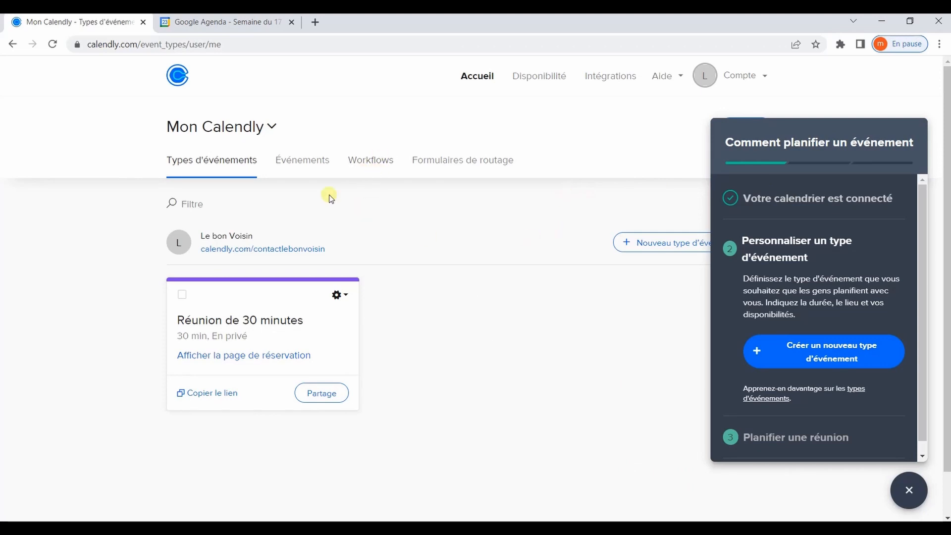
click(753, 77)
click(623, 301)
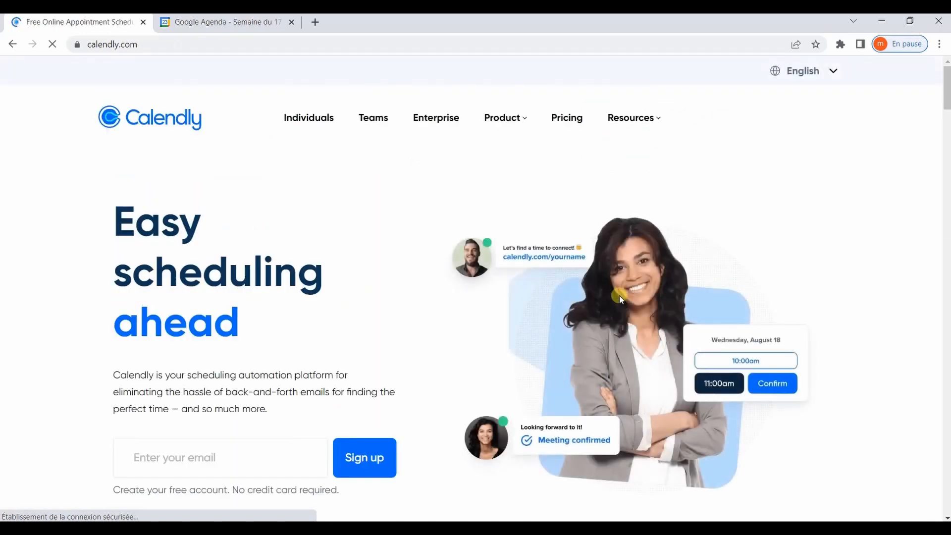
click(811, 72)
click(726, 135)
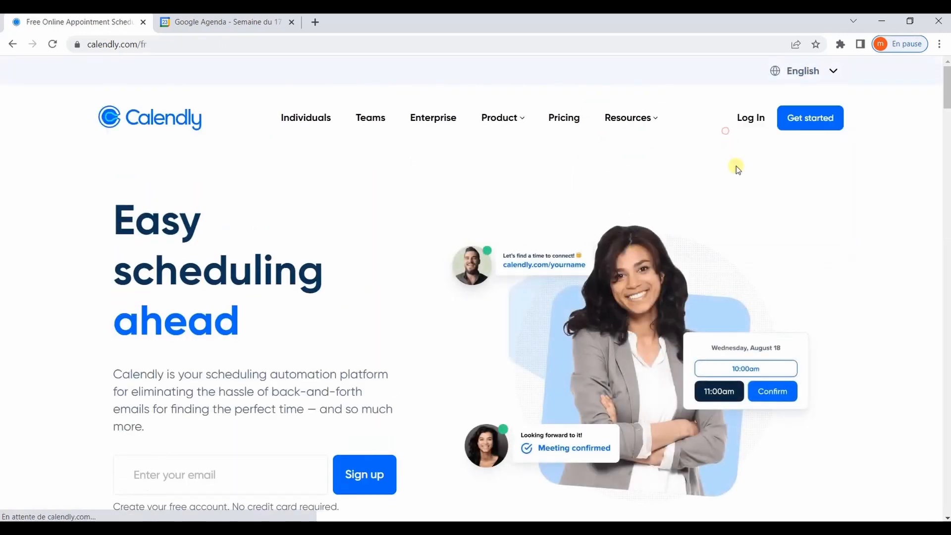
click(782, 141)
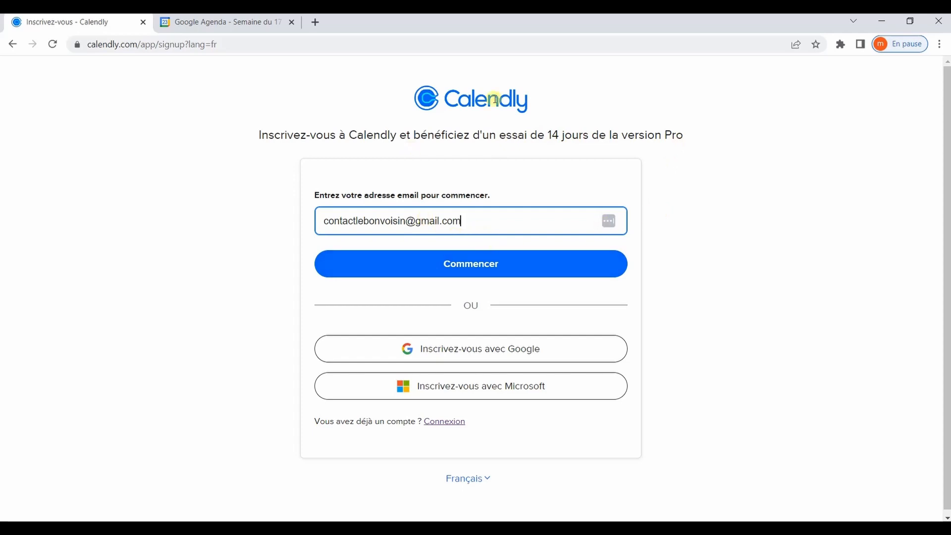
click(13, 45)
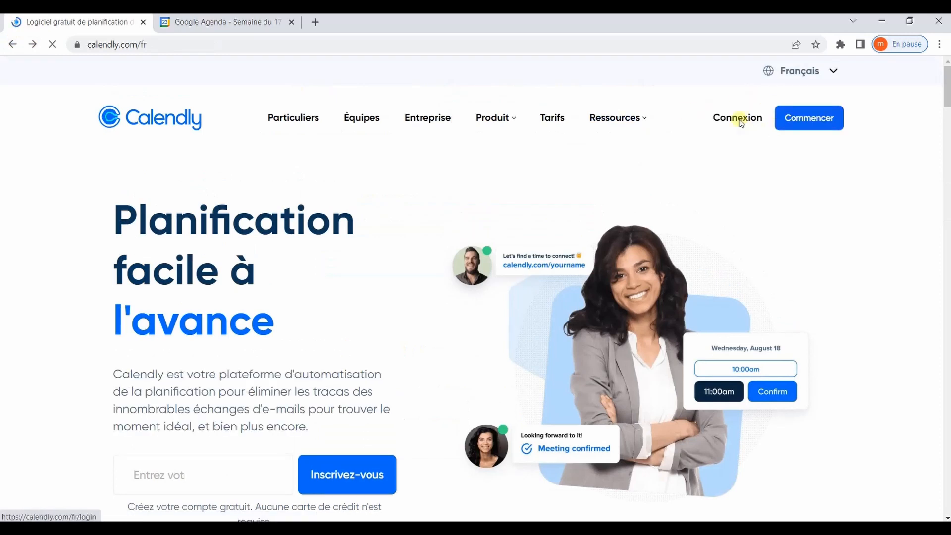
click(741, 123)
click(218, 414)
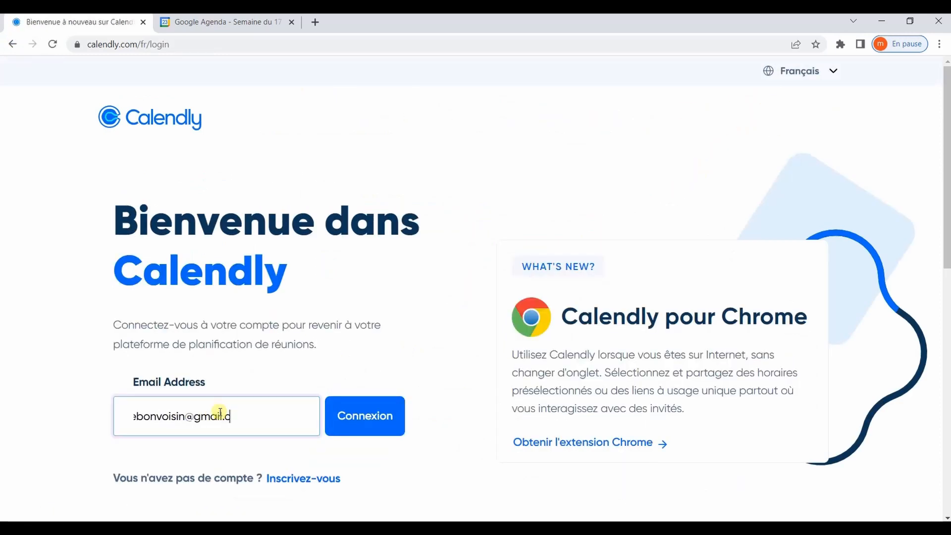
click(356, 414)
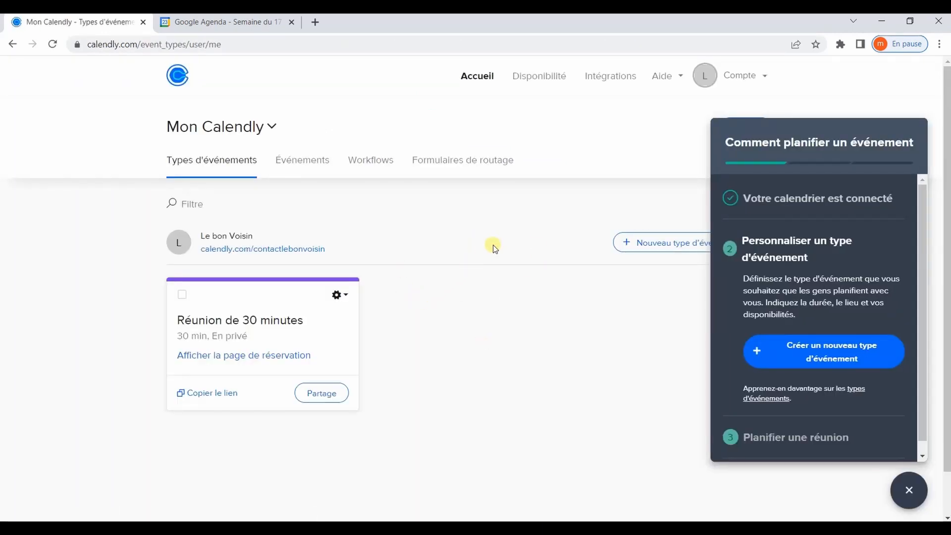
- Open the Connexion calendrier settings and dismiss the onboarding guide
click(757, 81)
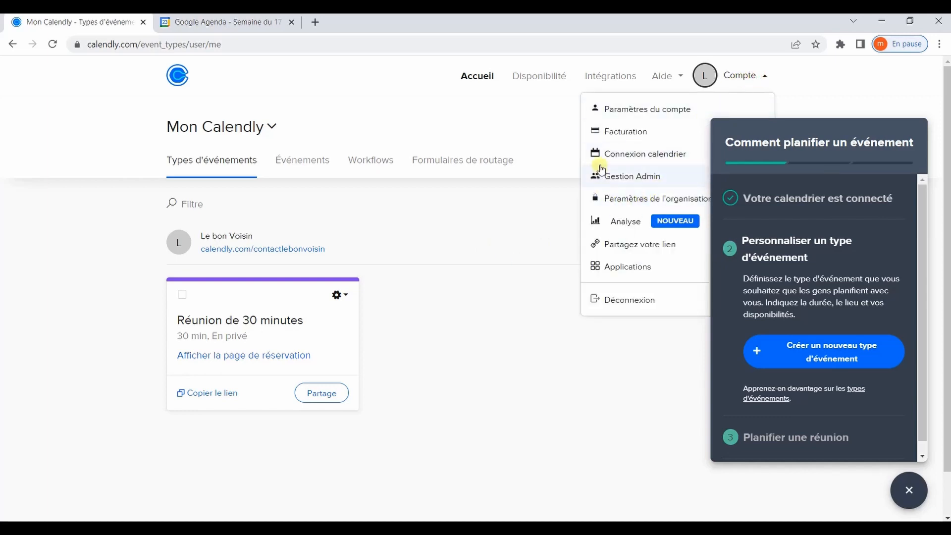
click(637, 155)
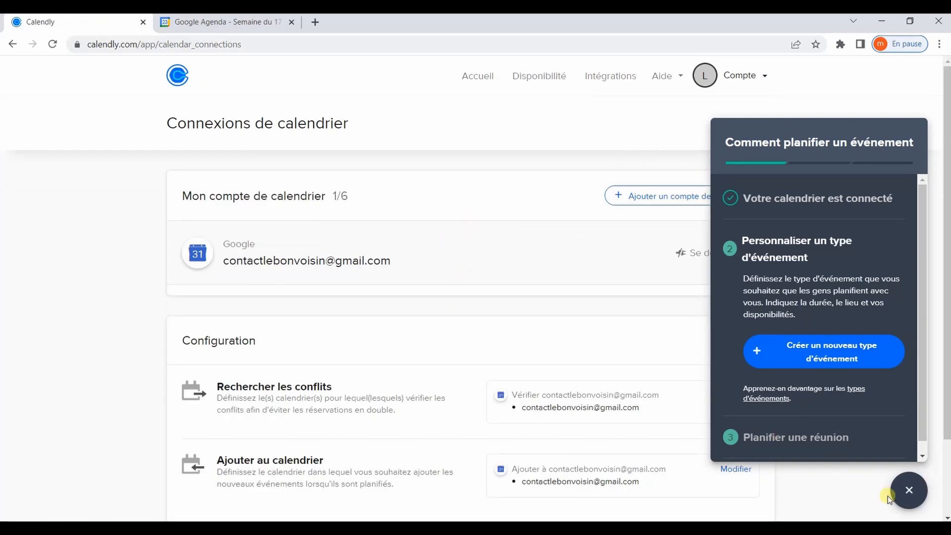
click(909, 490)
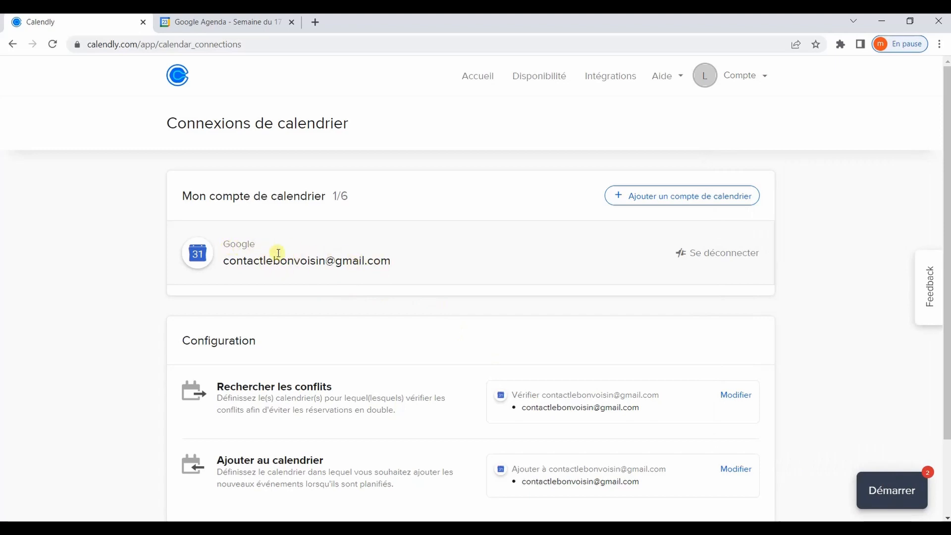
- Review the calendar accounts available to connect, then return to Accueil
scroll(277, 253, down, 2)
scroll(594, 201, up, 2)
click(685, 197)
scroll(242, 298, down, 1)
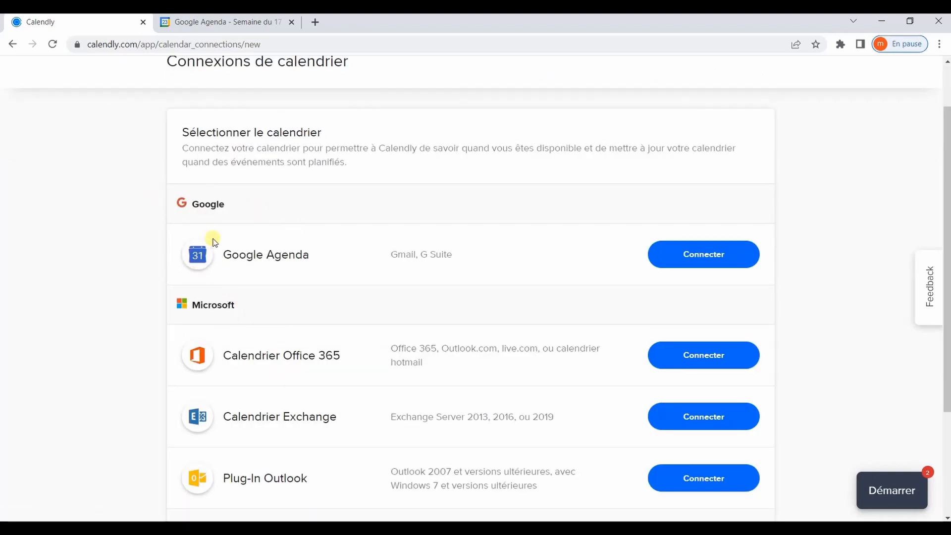
scroll(198, 253, down, 3)
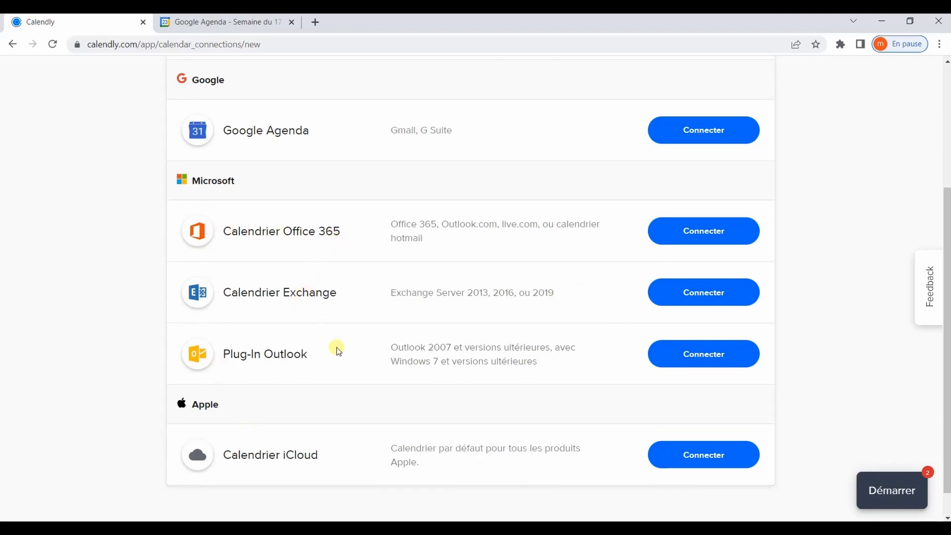
scroll(382, 282, up, 4)
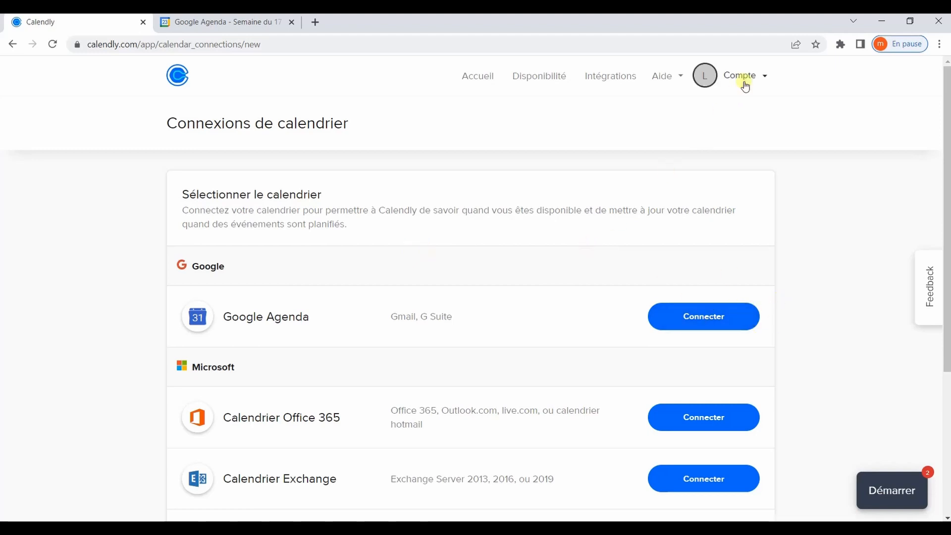
click(473, 76)
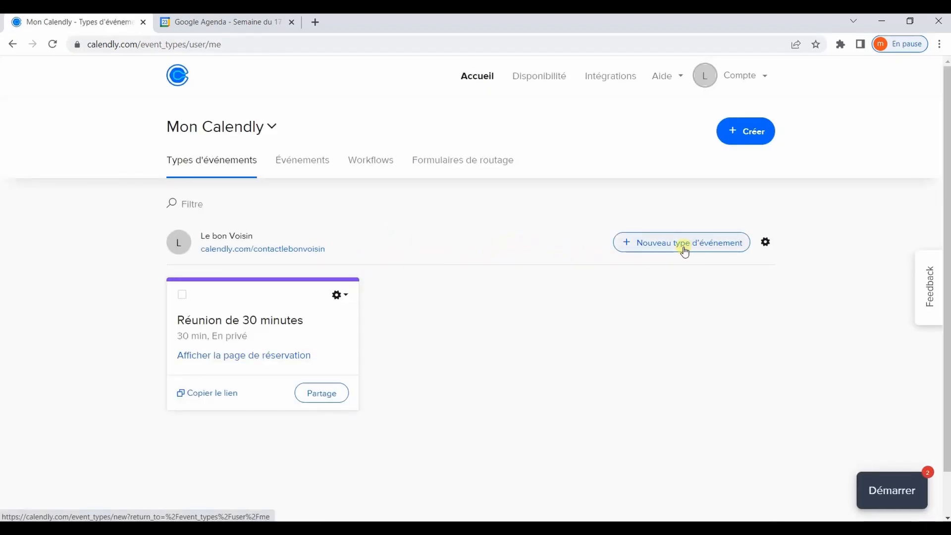
- Start a new event type from the Nouveau type d'événement button
click(739, 246)
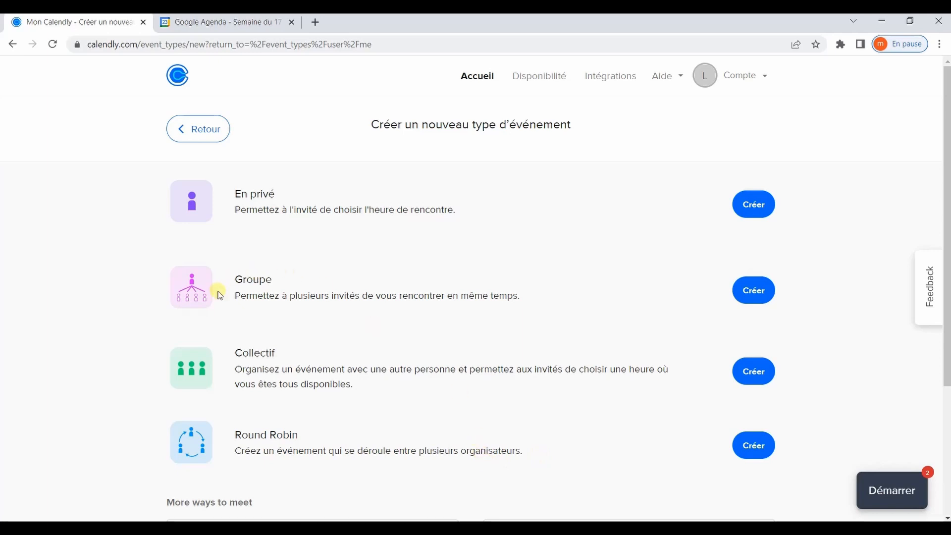
- Create a Groupe event type named 'Disponibilité réunion' and bring up its location options
click(748, 296)
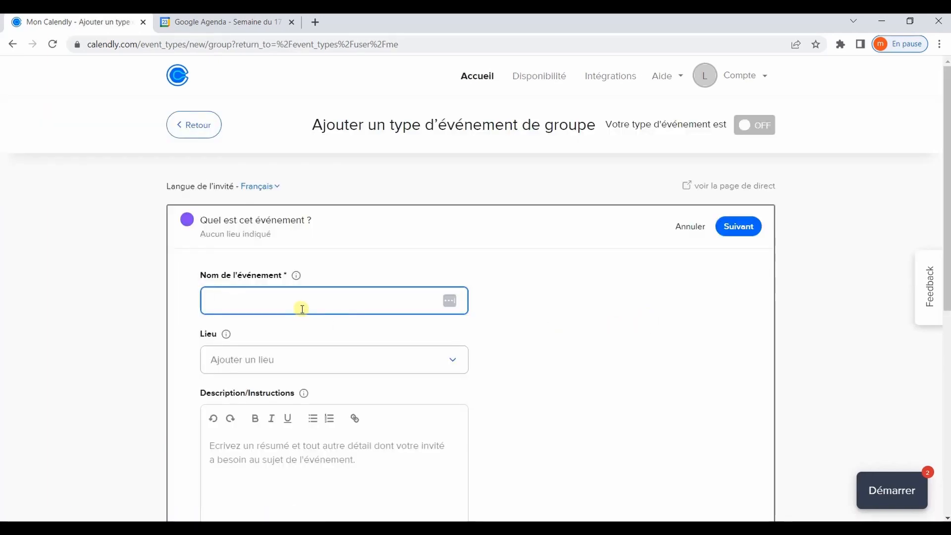
text(Disponibilité réunion)
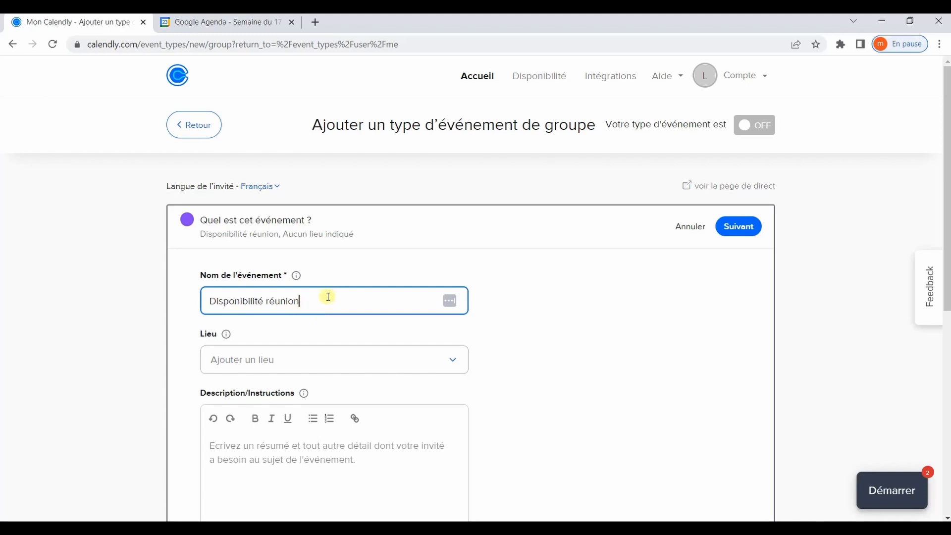
scroll(336, 312, down, 1)
scroll(336, 312, down, 1)
click(450, 234)
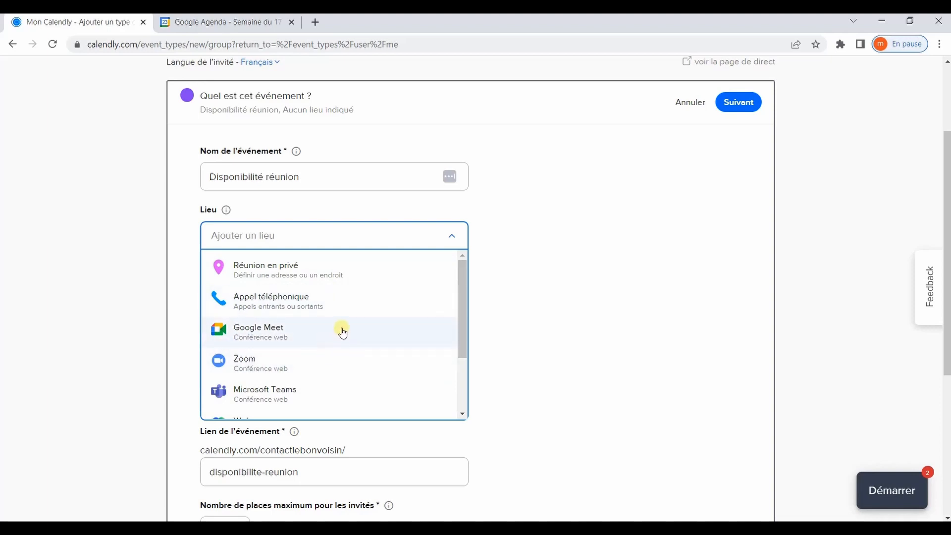
scroll(340, 332, down, 2)
- Set a Personnalisé location reading 'Dispo réunion' and apply it to the event
click(260, 394)
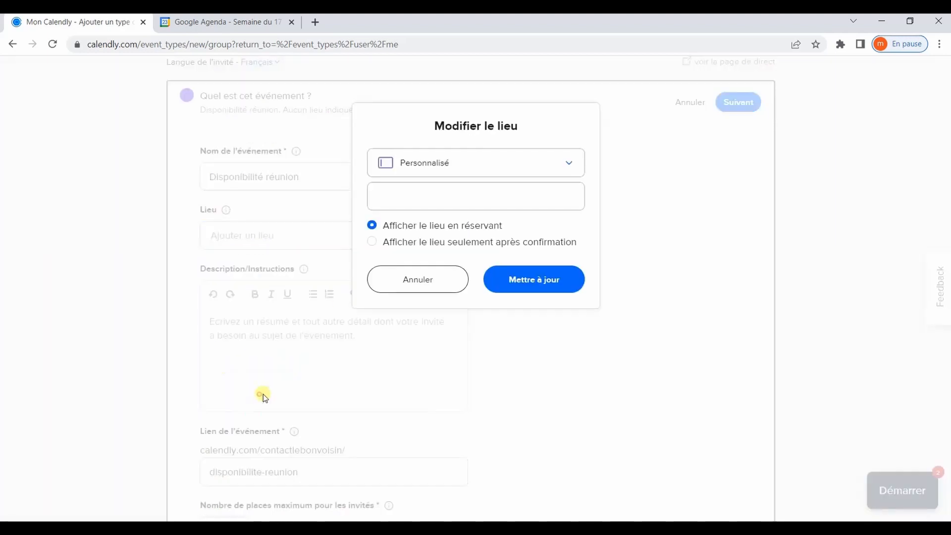
click(448, 196)
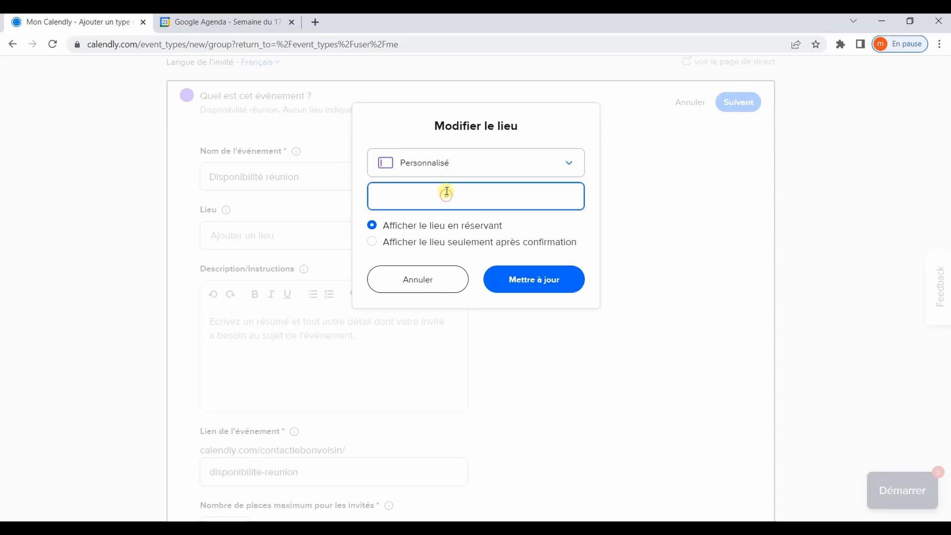
text(Dispo réunion)
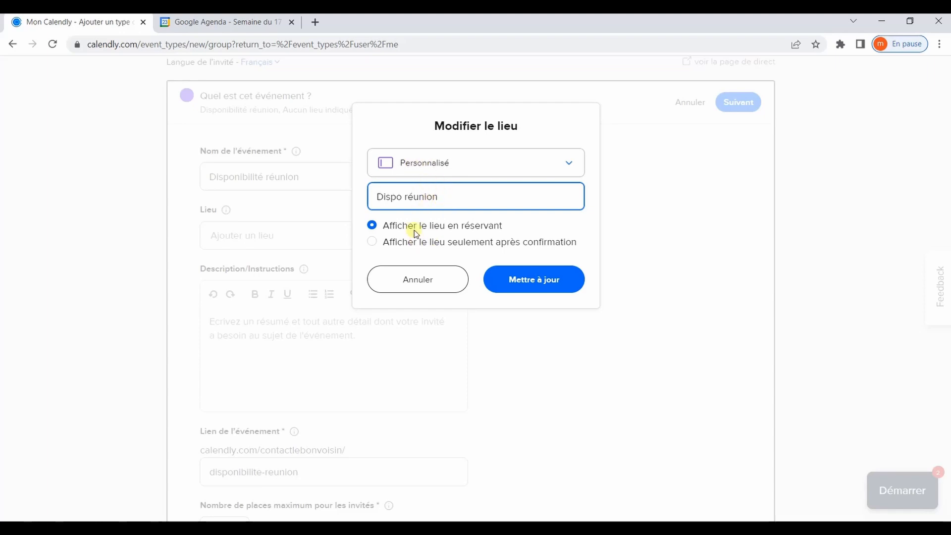
click(537, 277)
click(534, 278)
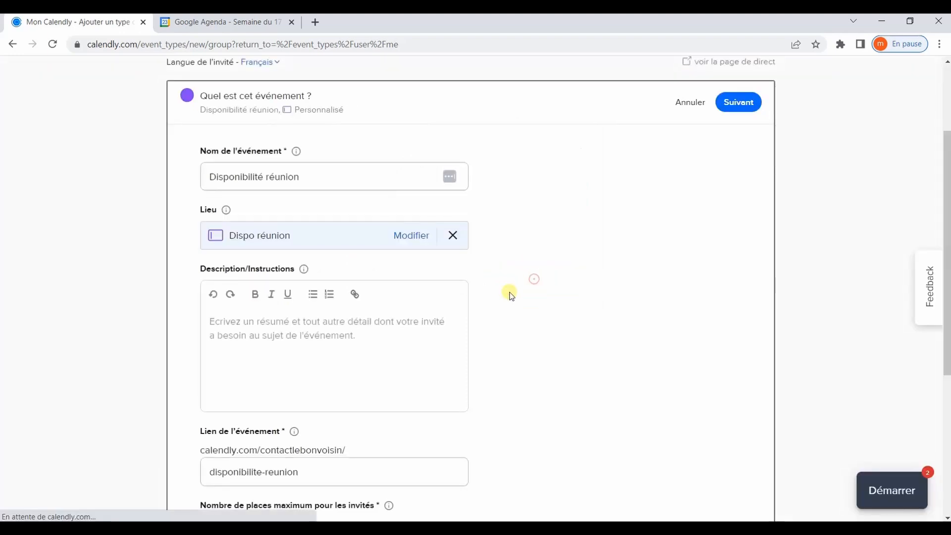
- Enter the event description 'Choisissez votre créneau de réunion'
click(246, 332)
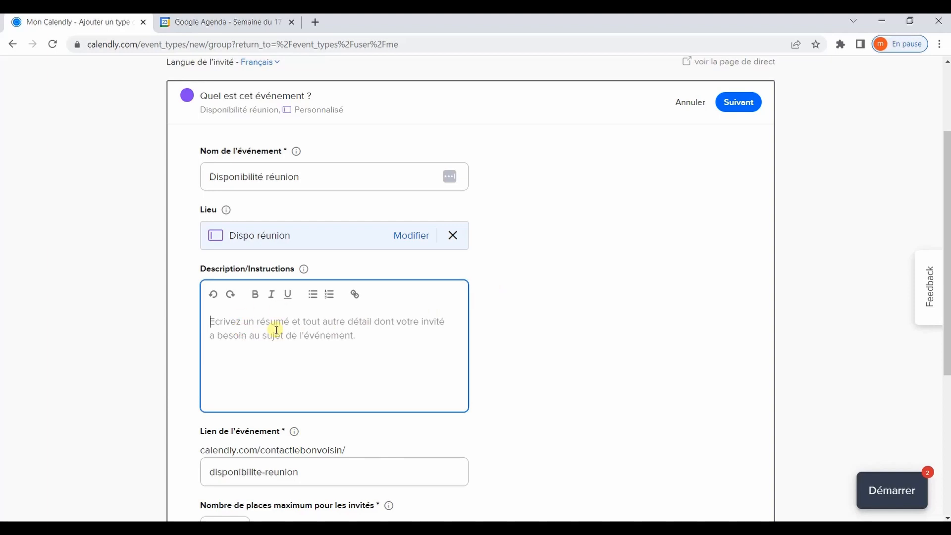
text(Choir)
key(BackSpace)
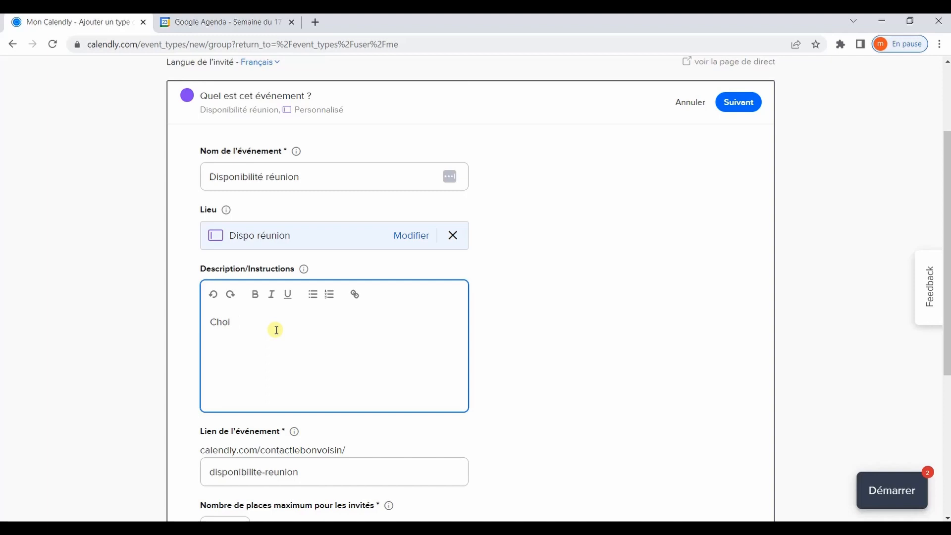
text(sissez votre créneau de réunion)
scroll(496, 317, down, 4)
click(381, 243)
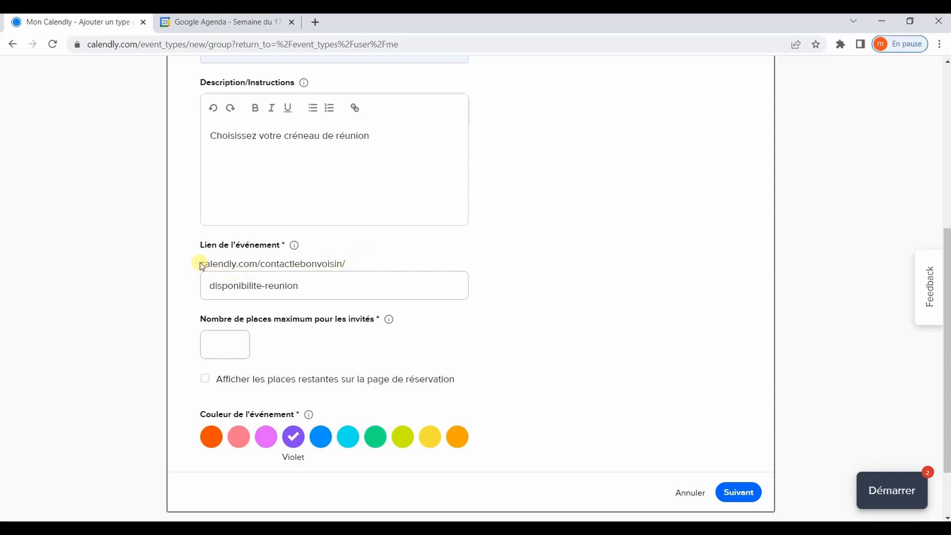
- Keep the disponibilite-reunion slug, show remaining spots on the booking page, and save
drag(201, 265, 361, 261)
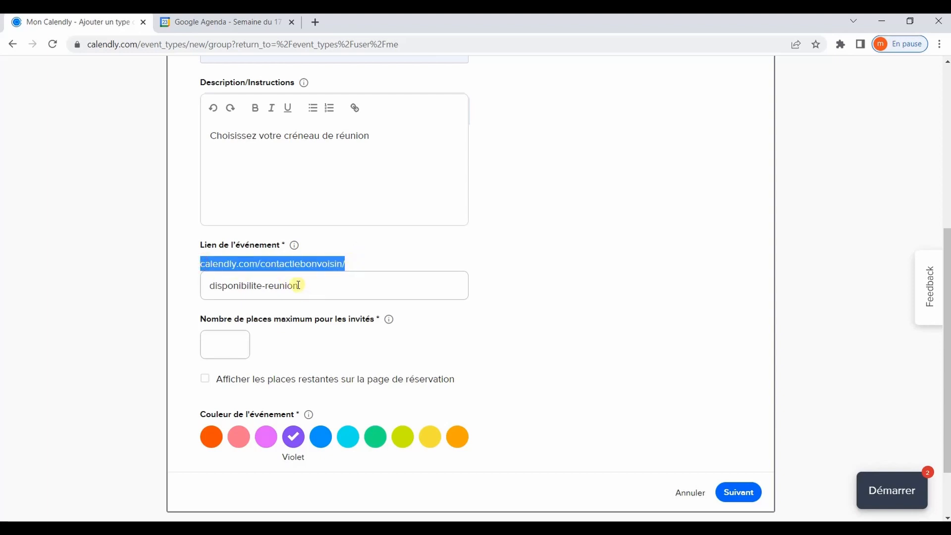
triple_click(322, 284)
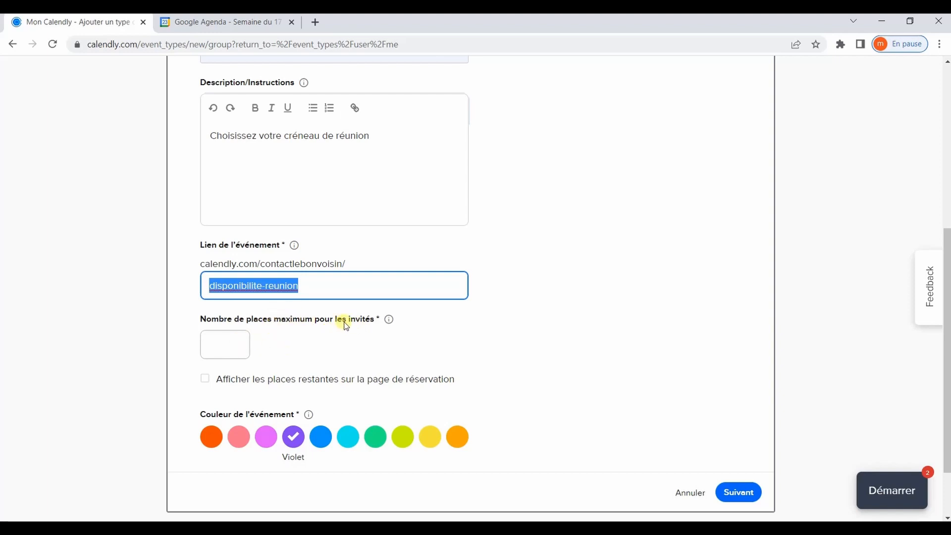
click(315, 328)
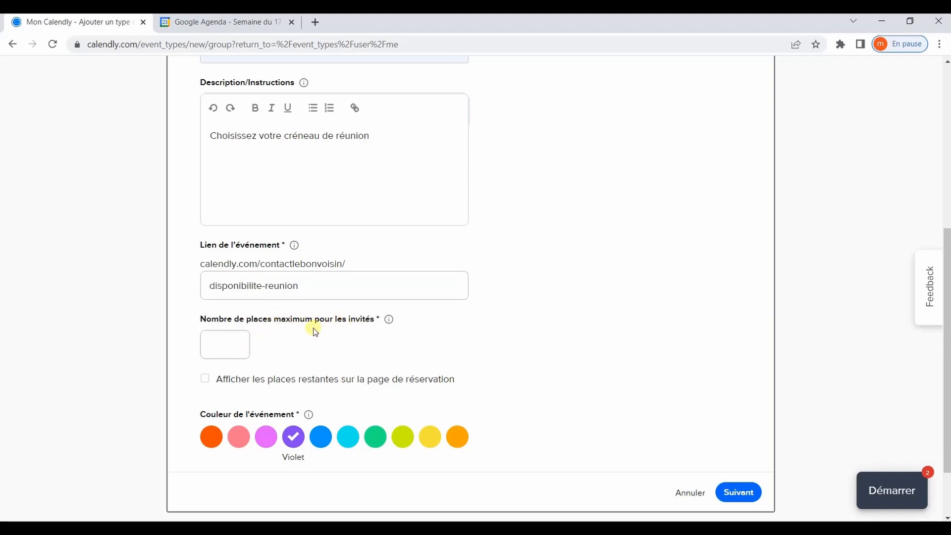
click(235, 344)
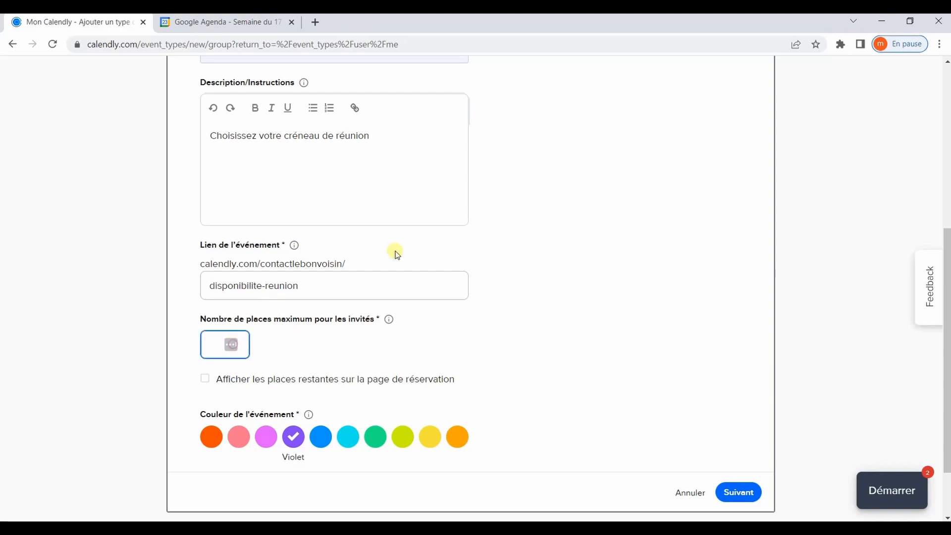
click(214, 343)
click(441, 350)
click(344, 384)
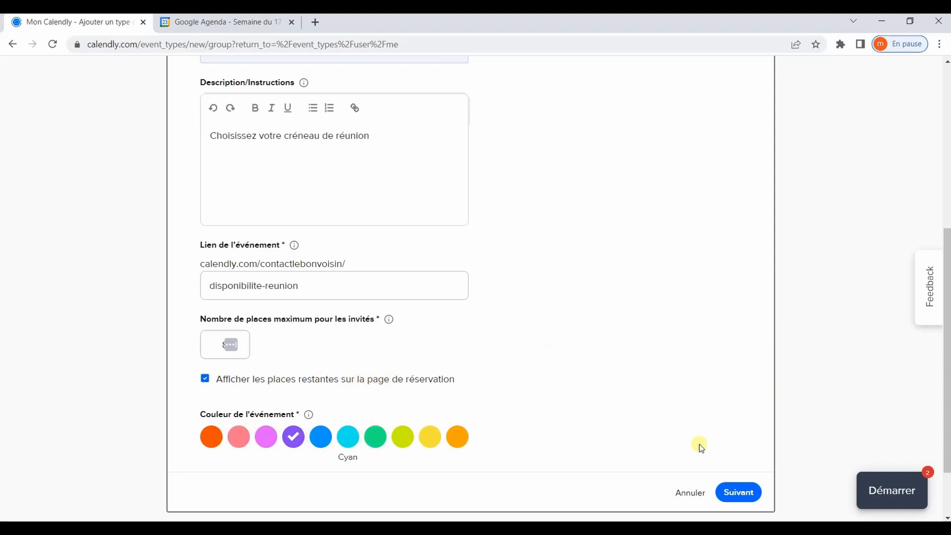
click(750, 495)
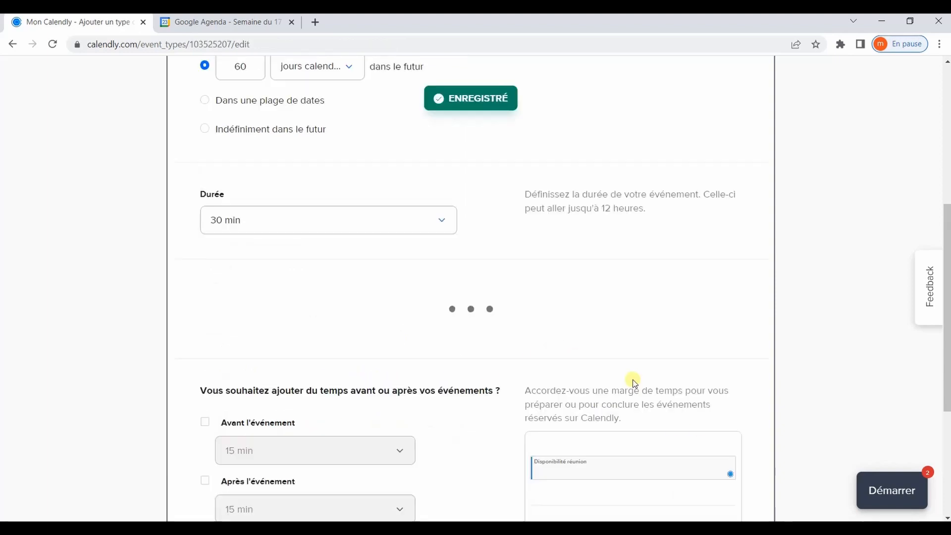
- Limit bookings to 30 calendar days into the future
scroll(632, 382, up, 4)
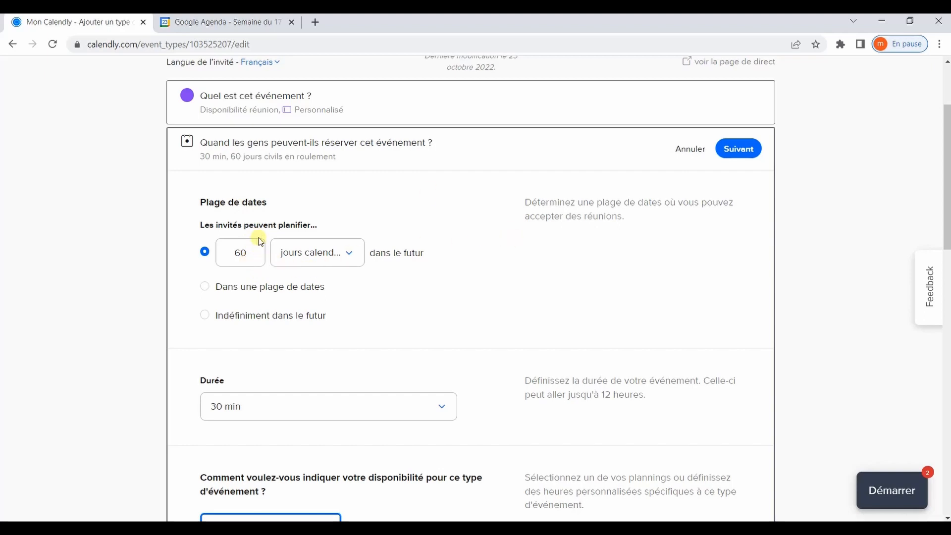
click(291, 316)
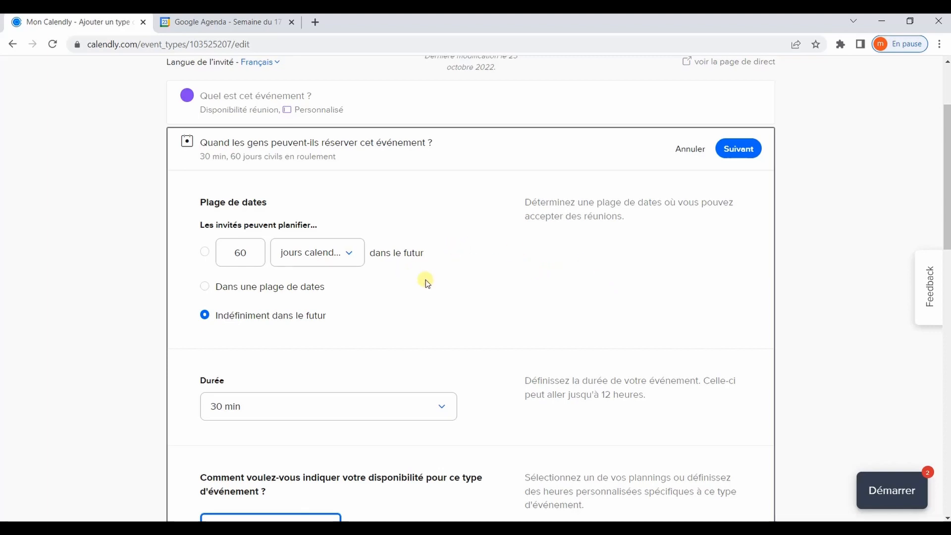
click(204, 251)
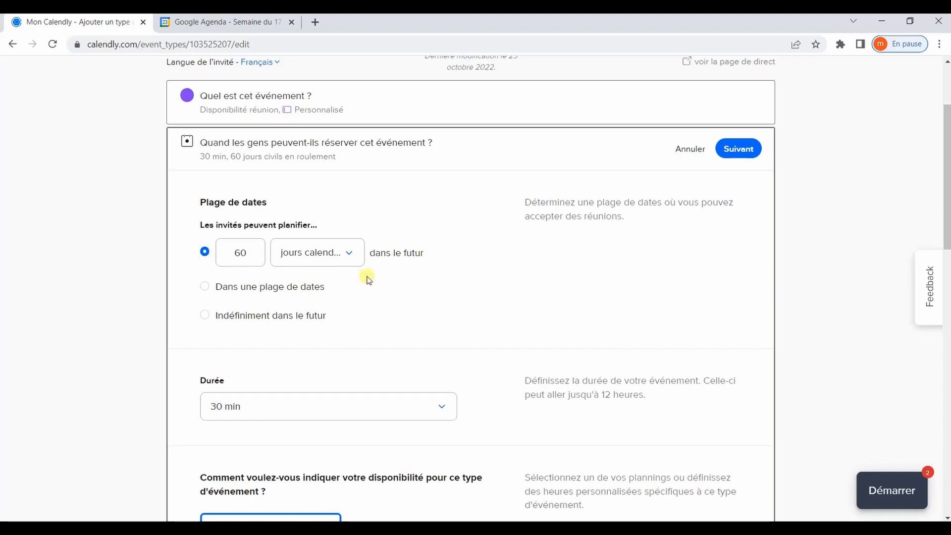
drag(254, 254, 222, 250)
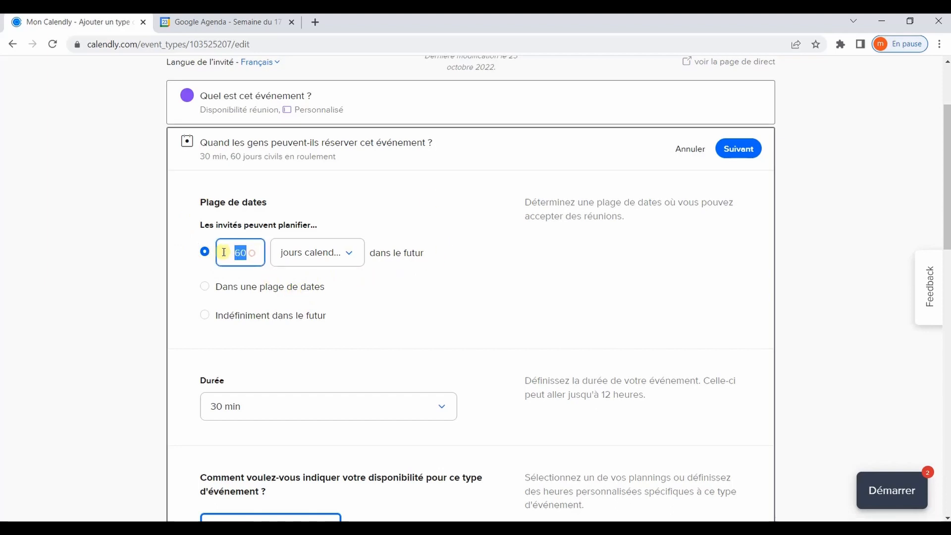
text(30)
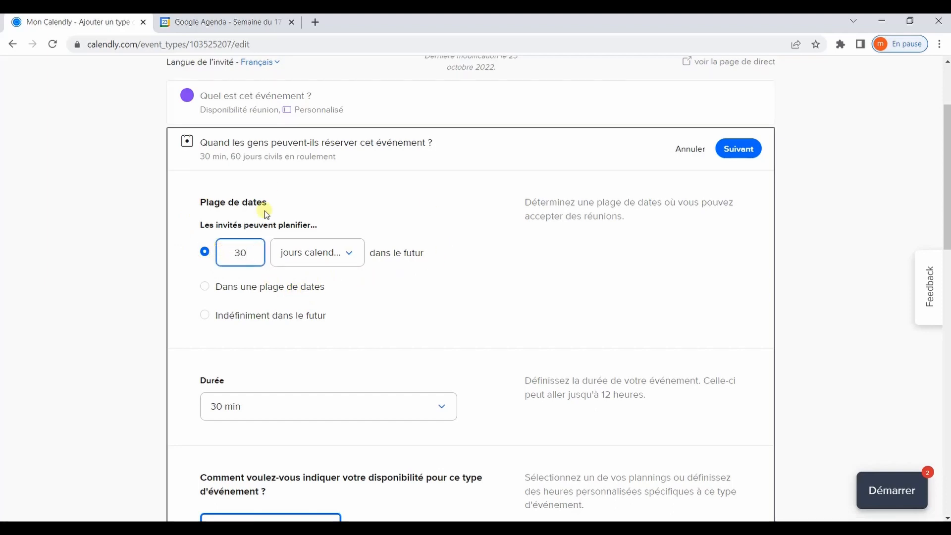
click(381, 299)
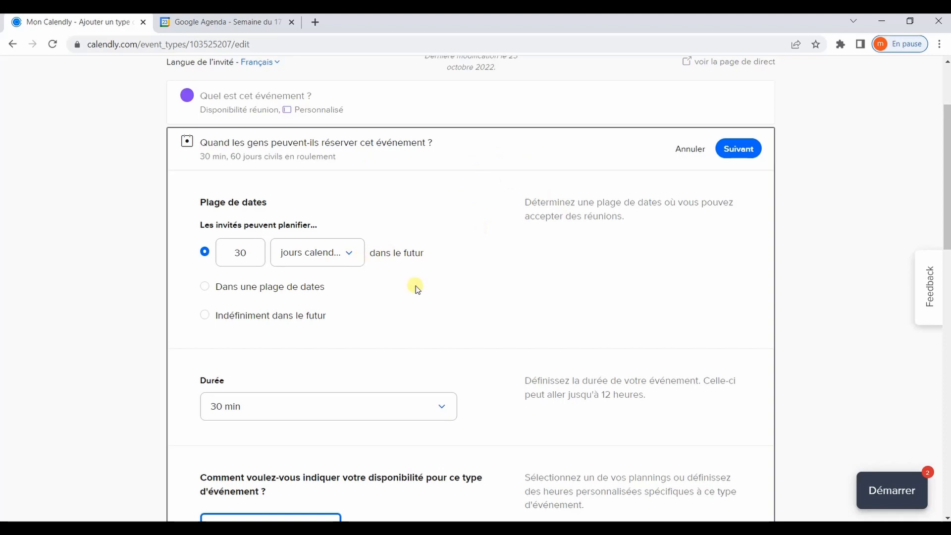
- Set the event duration to 60 min
scroll(416, 288, down, 4)
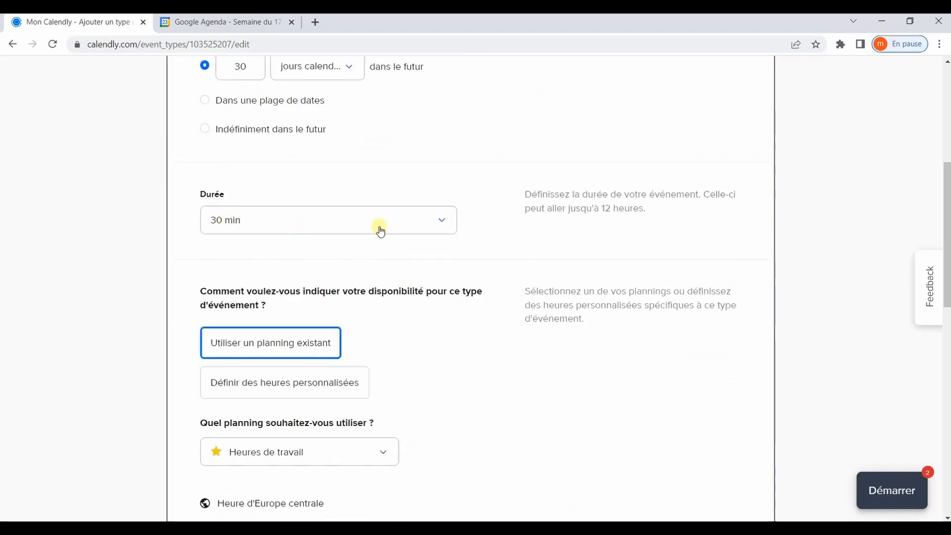
click(443, 222)
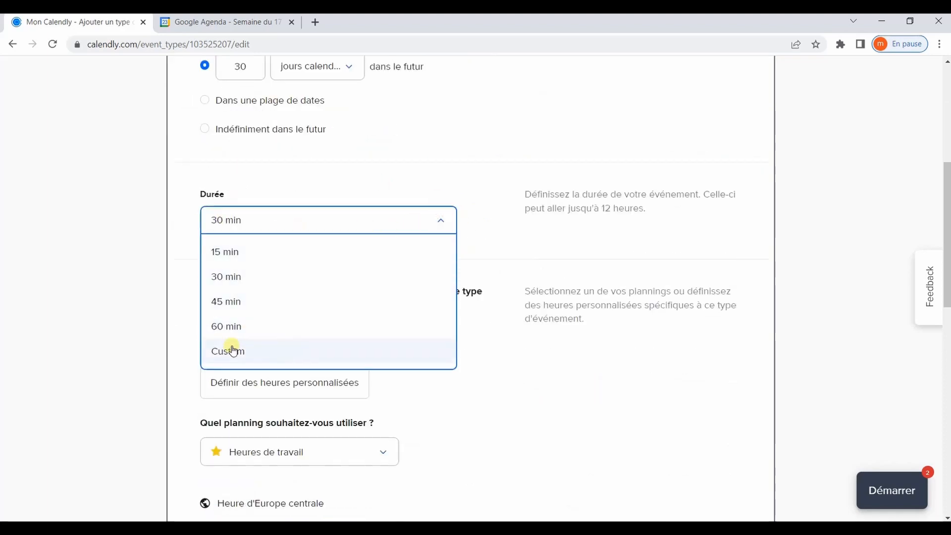
click(255, 326)
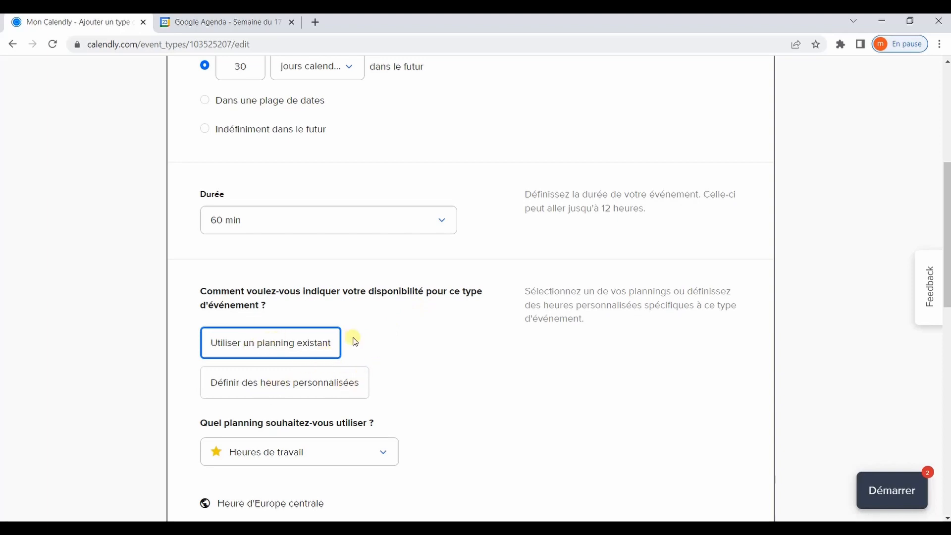
scroll(355, 341, down, 6)
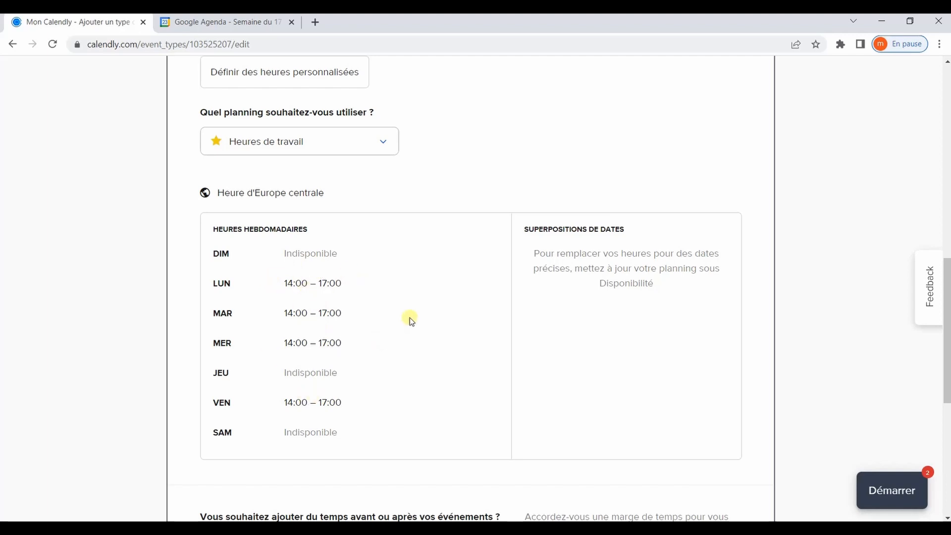
- Switch the event to custom hours and make Wednesday unavailable
scroll(387, 214, up, 3)
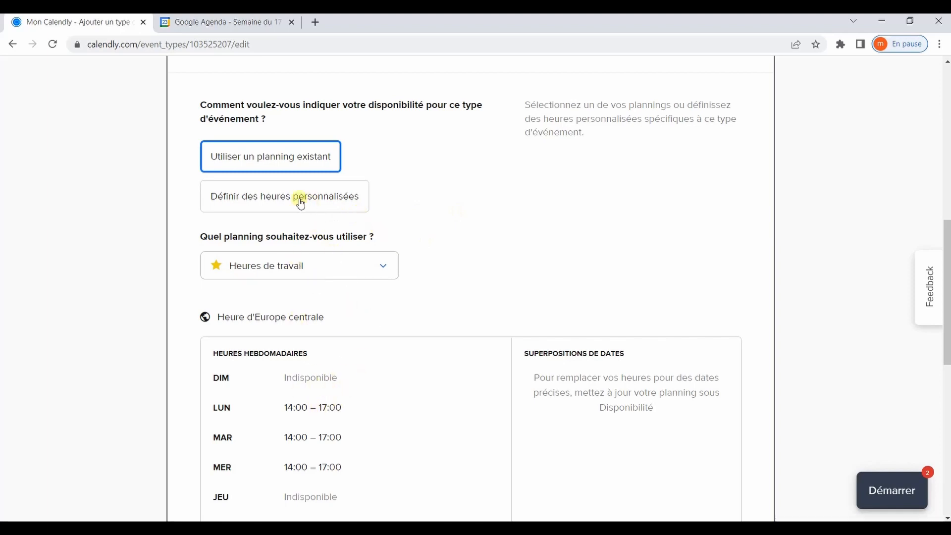
click(236, 199)
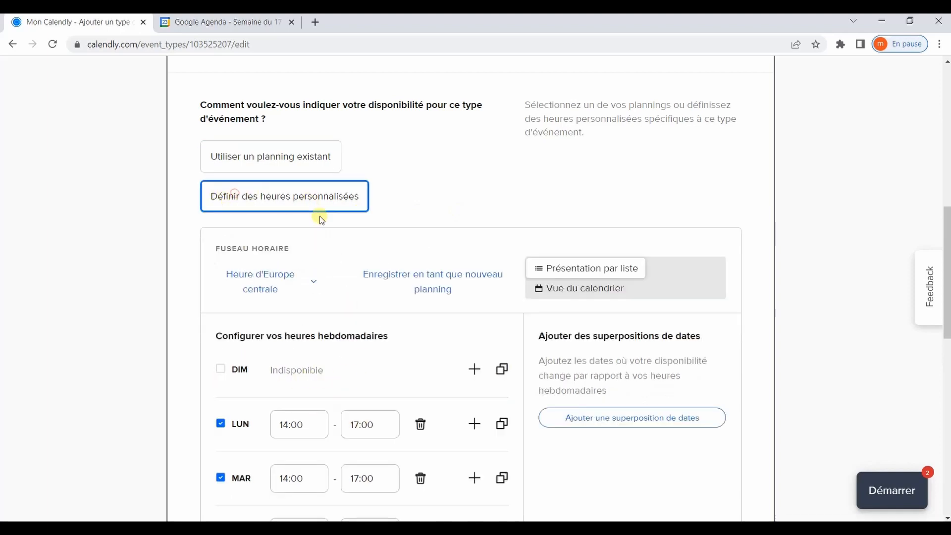
scroll(400, 221, down, 4)
scroll(381, 317, down, 1)
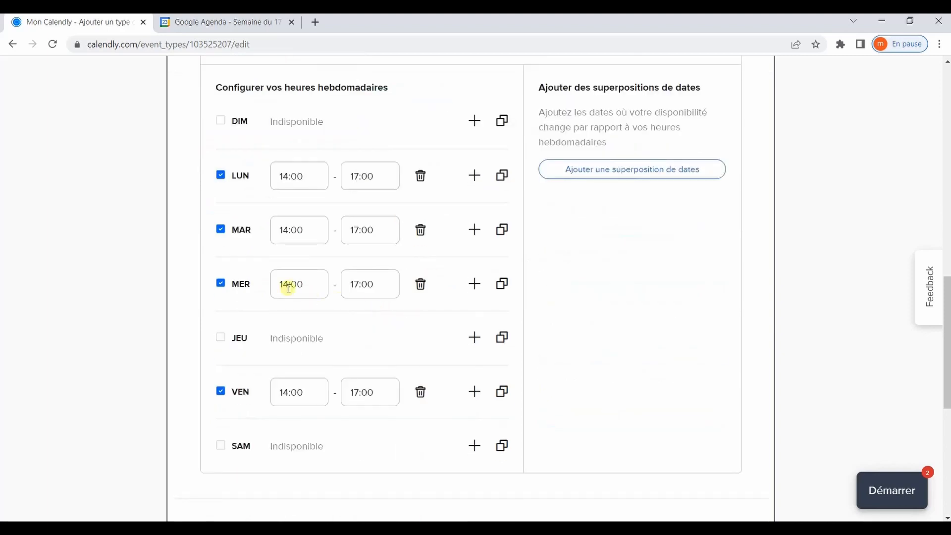
click(422, 281)
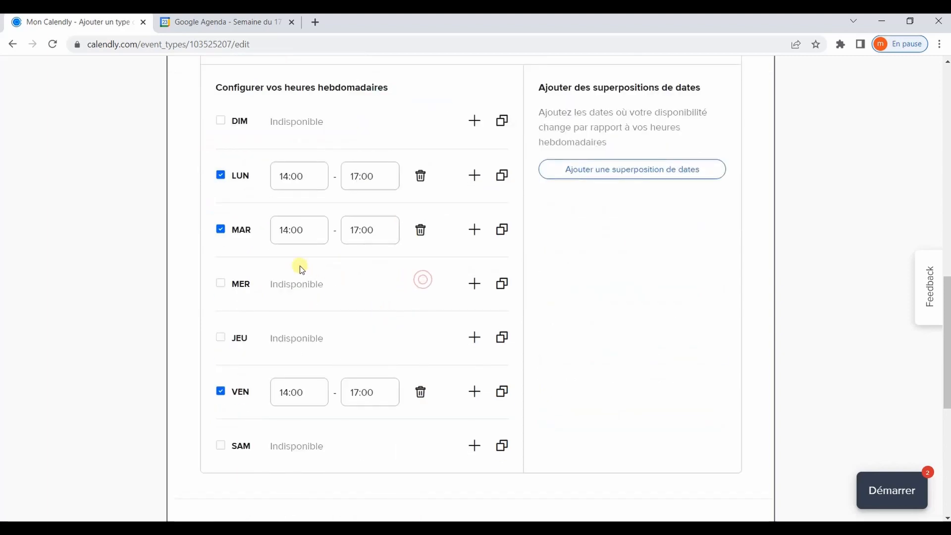
- Change Tuesday's end time to 16:00 and Friday's start time to 15:00
click(355, 232)
key(BackSpace)
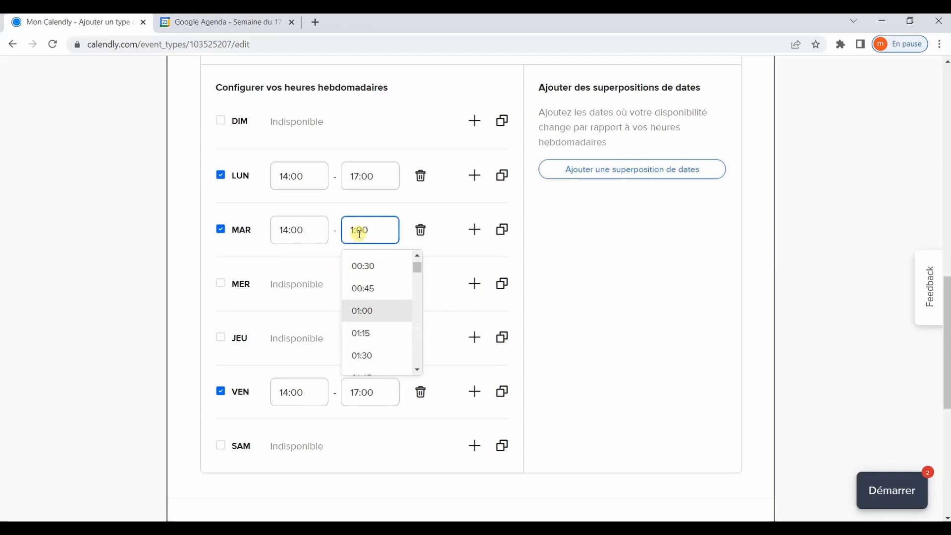
text(6)
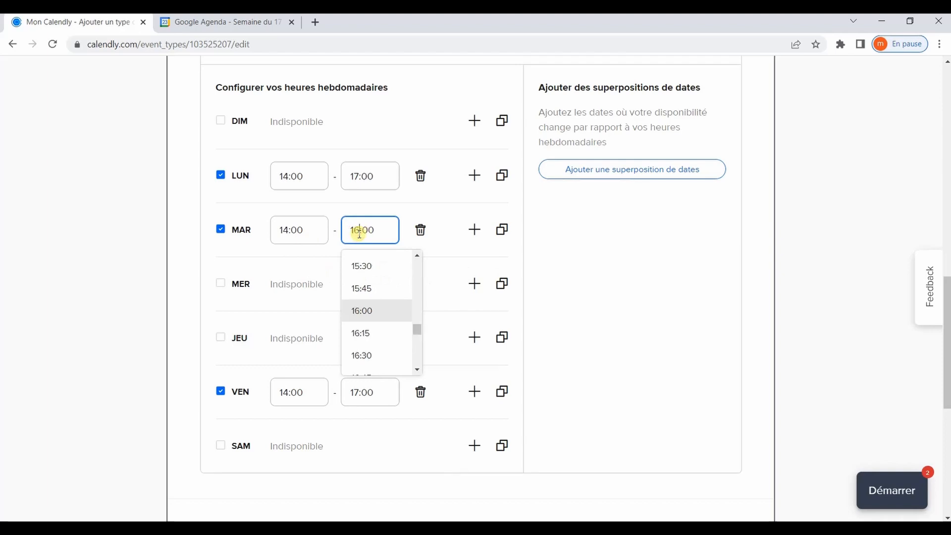
click(391, 317)
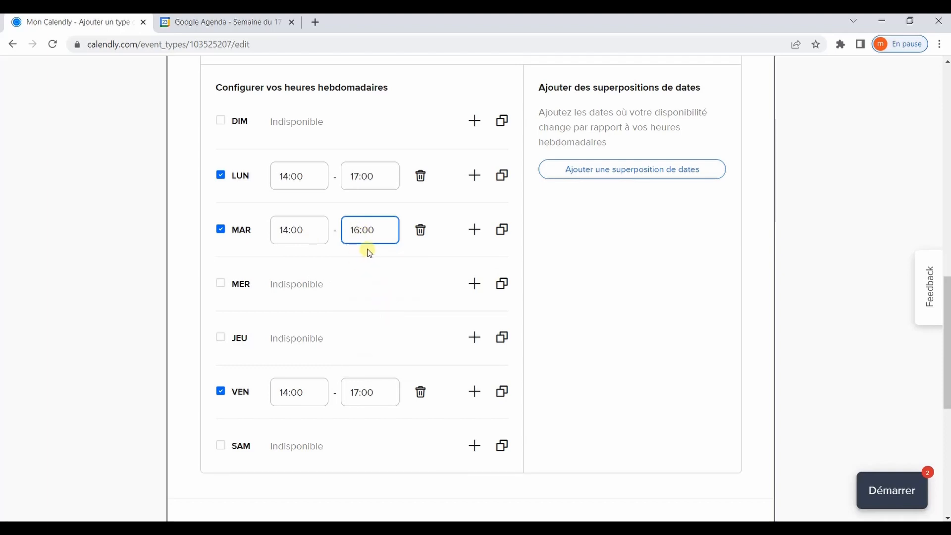
click(287, 395)
key(BackSpace)
text(5)
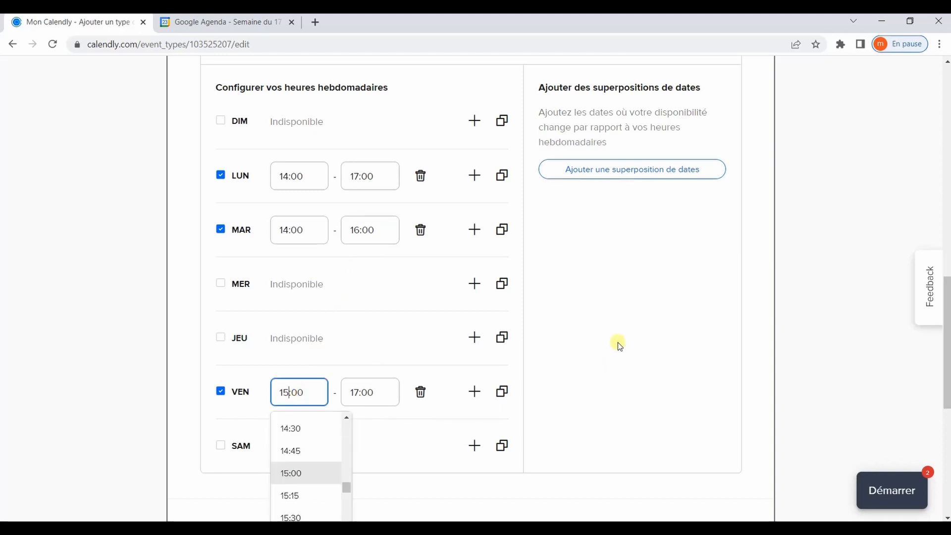
click(618, 343)
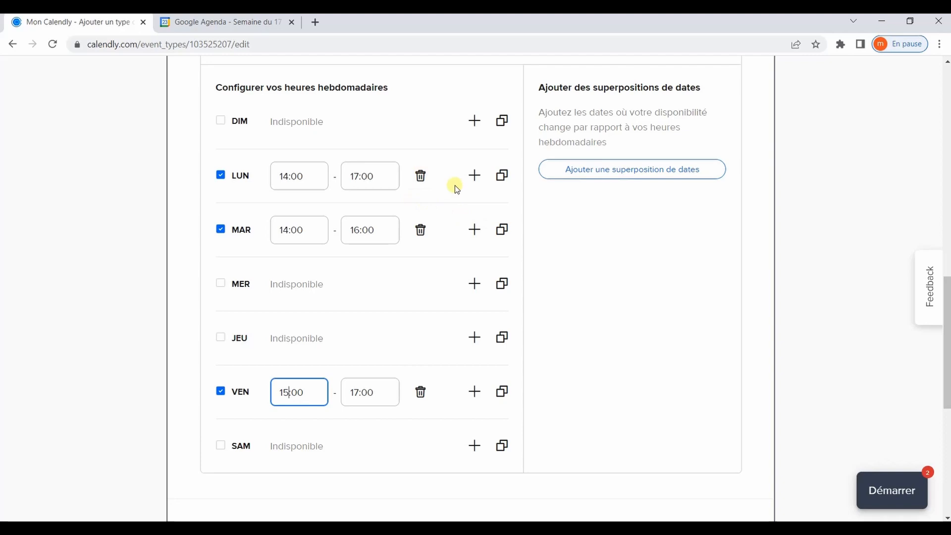
- Add a second Tuesday interval running 10:00 to 11:00
click(474, 229)
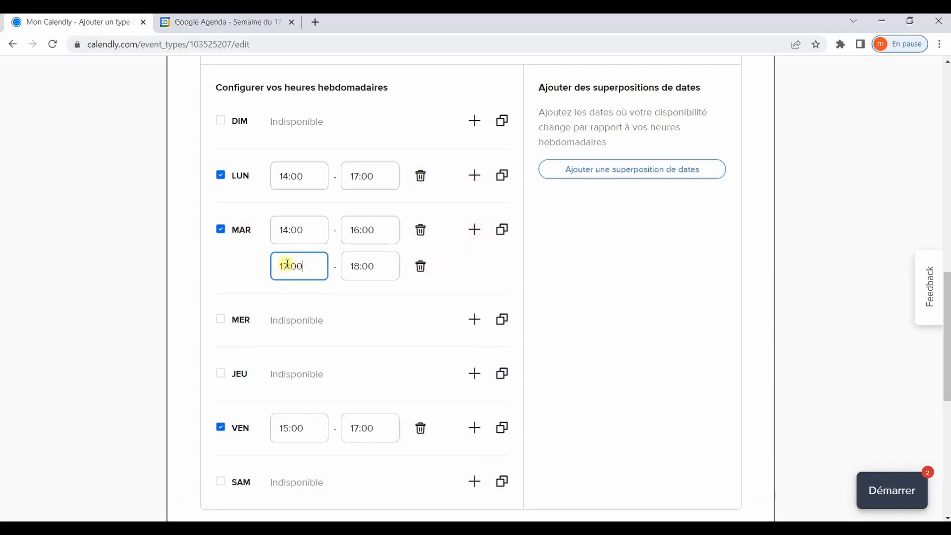
click(287, 263)
click(349, 303)
click(349, 303)
click(349, 303)
click(348, 303)
click(346, 305)
click(346, 302)
click(309, 379)
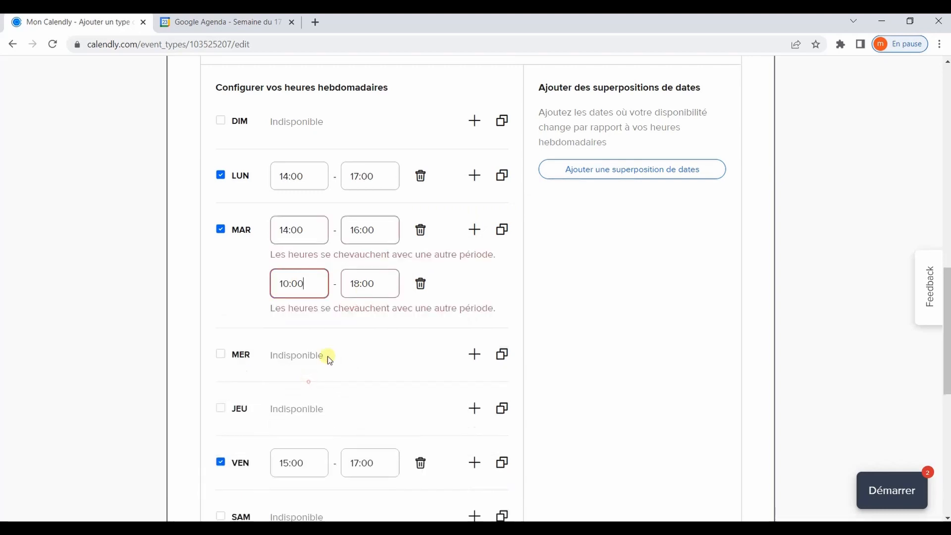
click(358, 284)
key(BackSpace)
text(1)
click(552, 285)
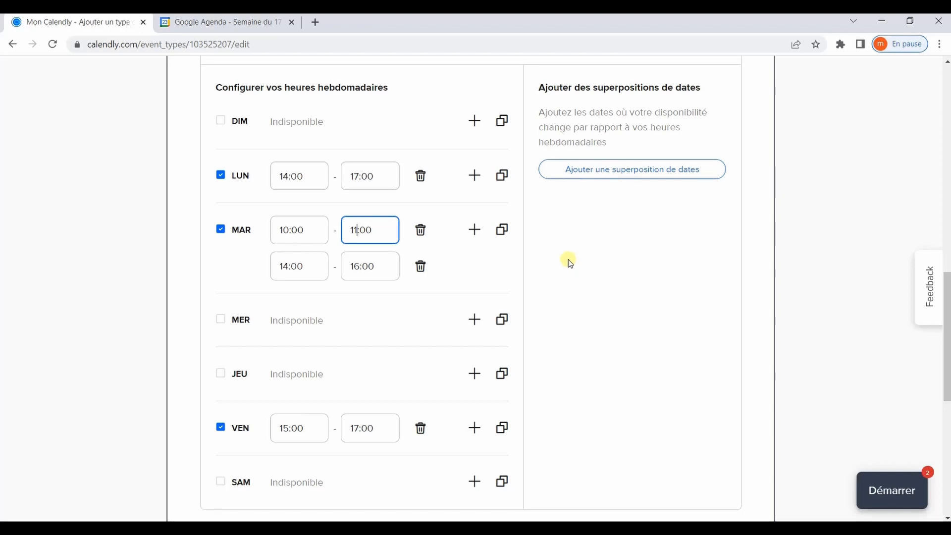
- Tick 15-minute 'Avant l'événement' and 'Après l'événement' buffers, then save the availability
scroll(565, 255, down, 7)
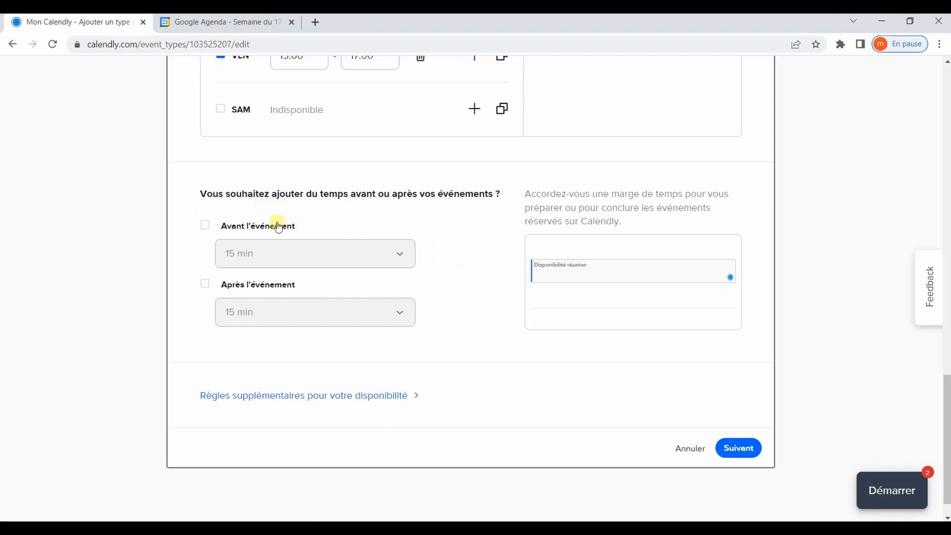
click(205, 226)
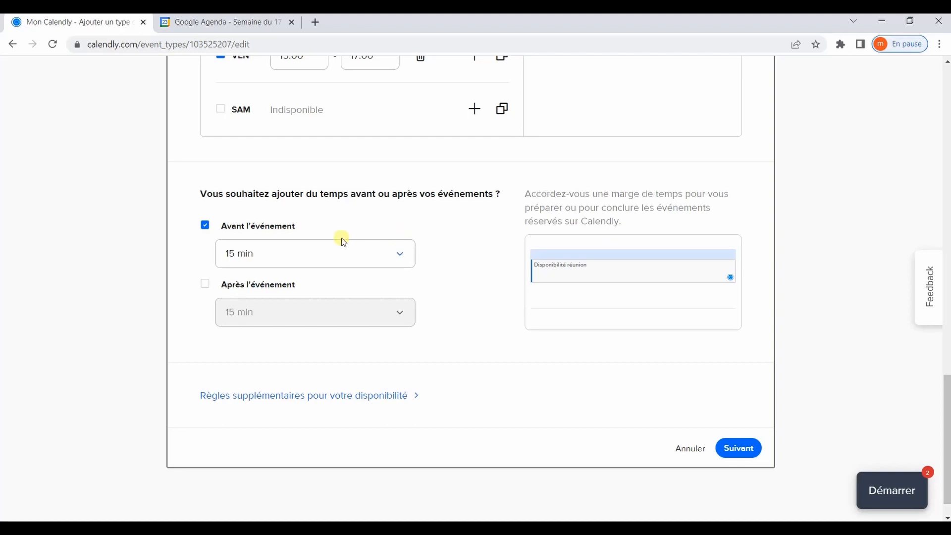
click(207, 286)
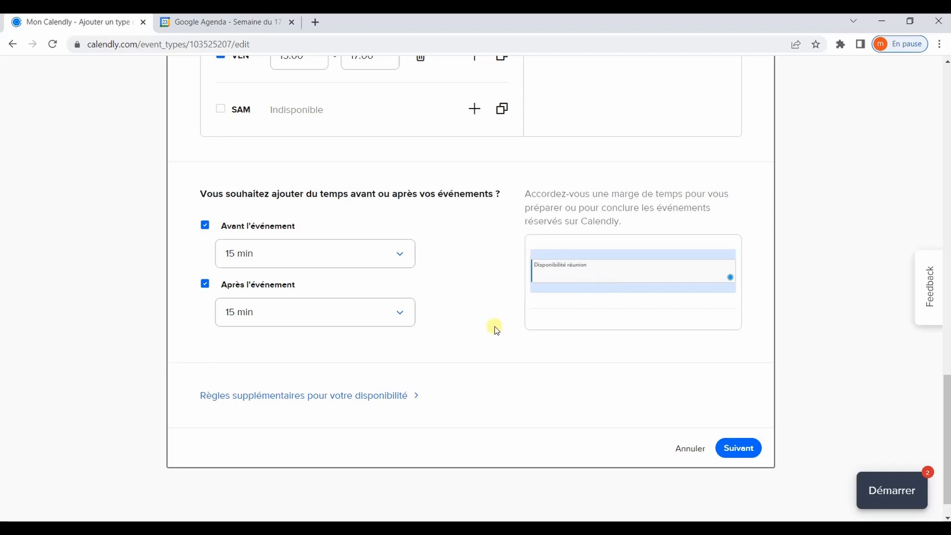
scroll(359, 353, down, 1)
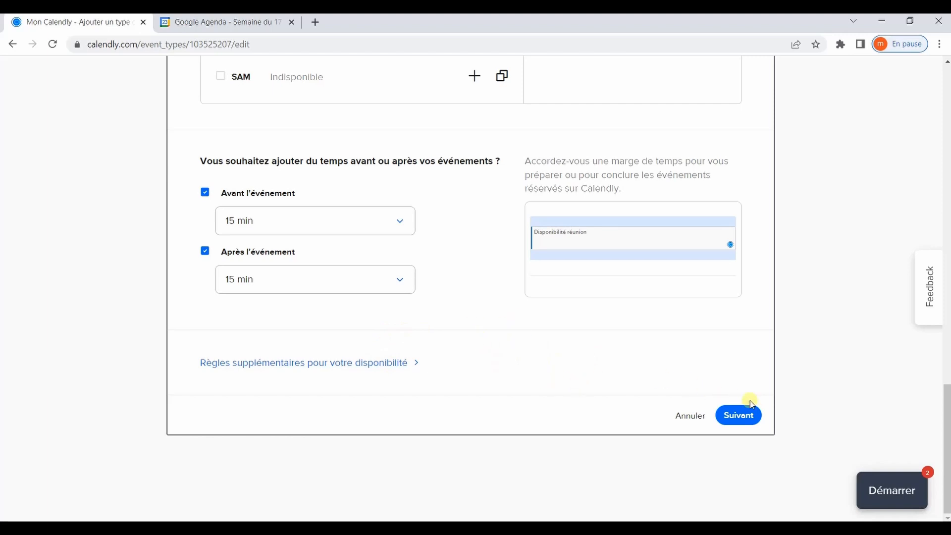
click(751, 416)
- On the public booking page, reserve Friday 18 November 2022 at 15:00, then return to the edit page
scroll(734, 330, up, 4)
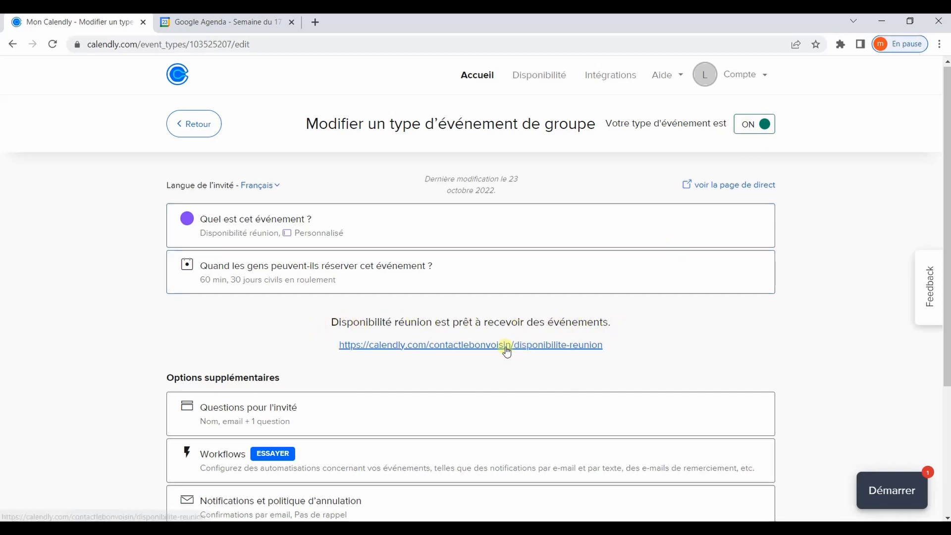
click(451, 345)
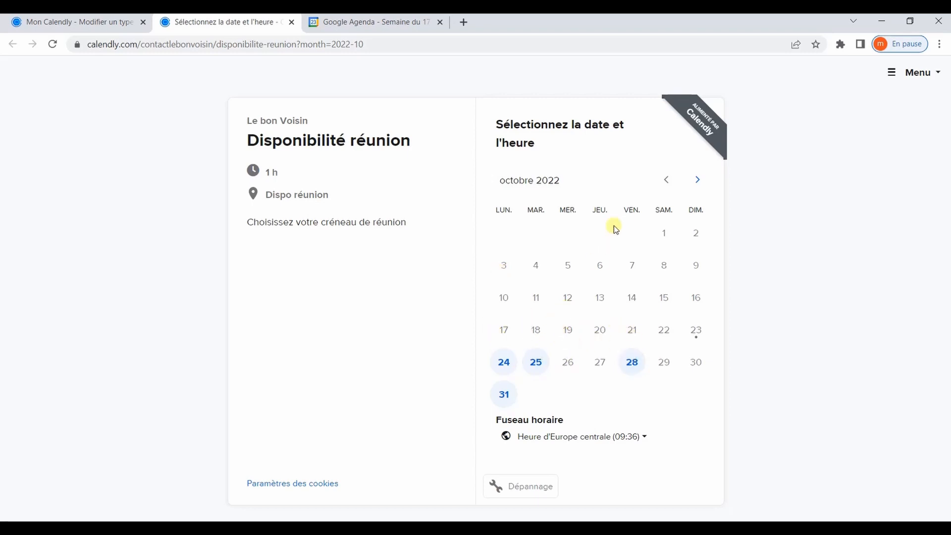
click(697, 182)
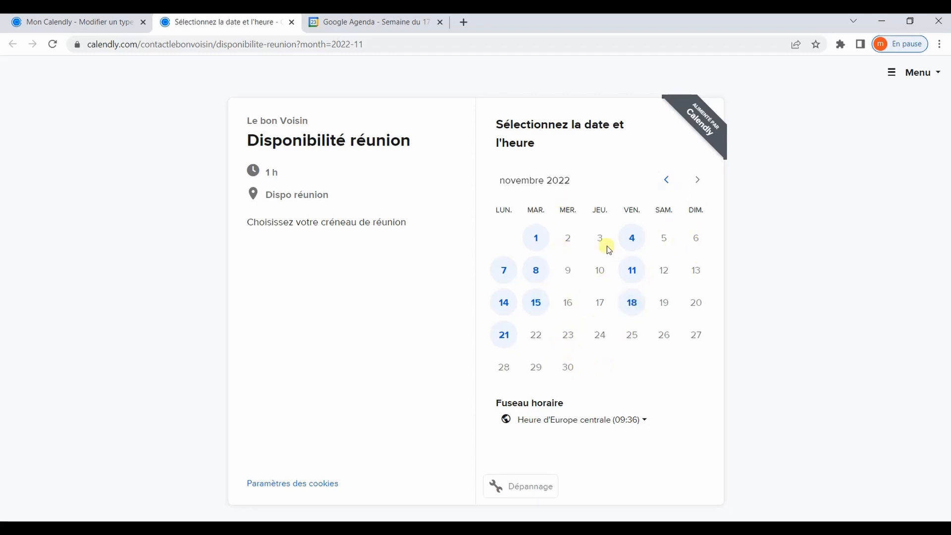
click(632, 304)
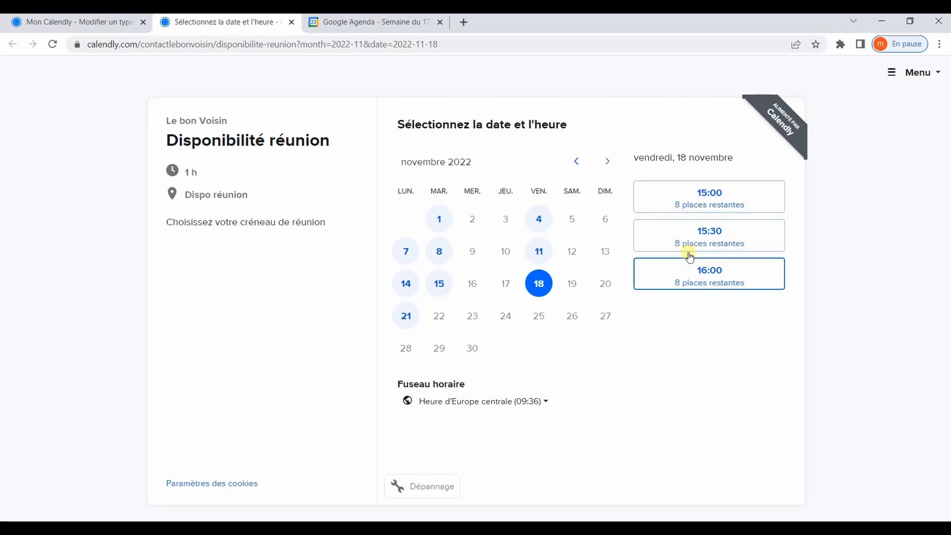
click(737, 201)
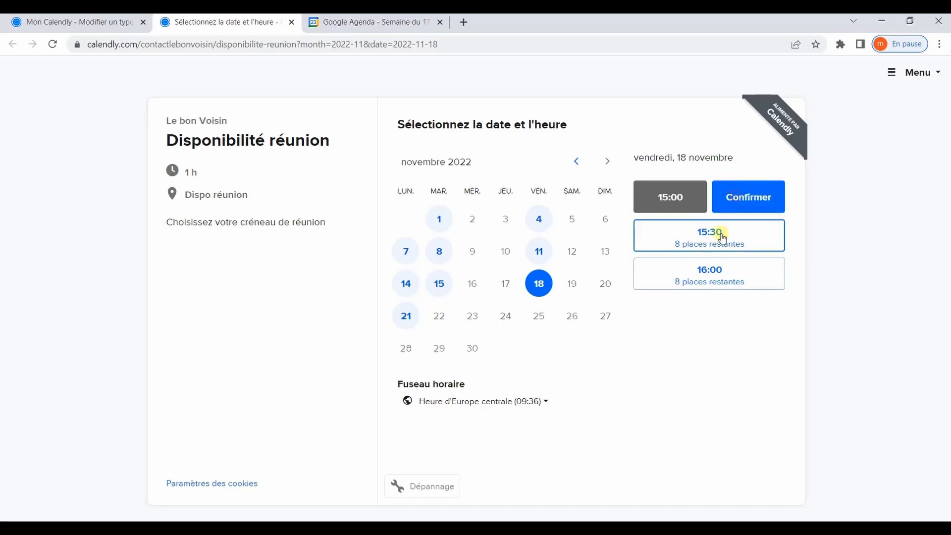
click(726, 195)
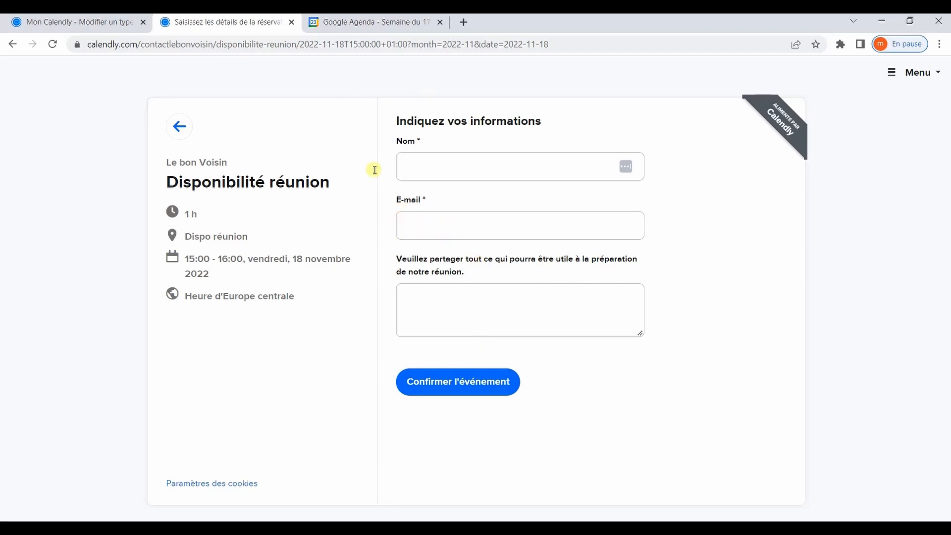
click(77, 22)
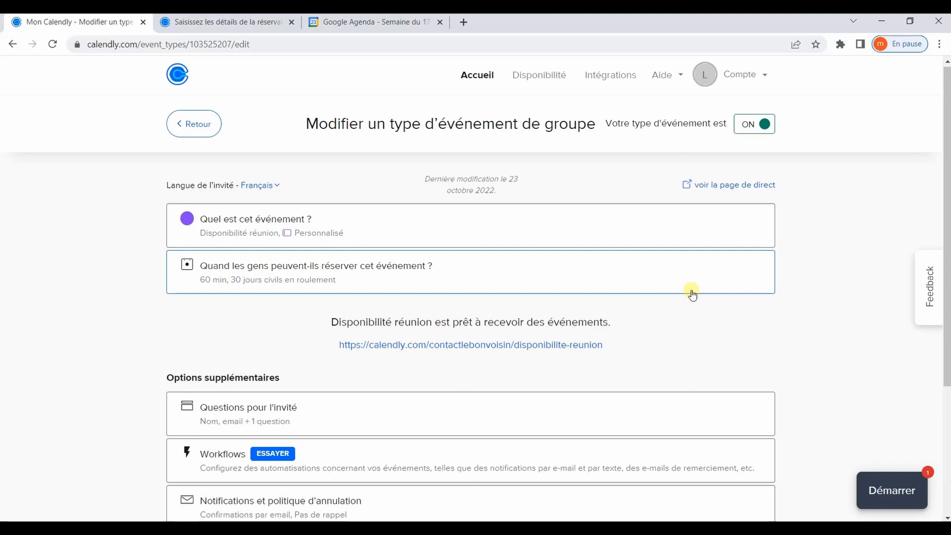
- Return to the 'Modifier un type' tab and expand the 'Questions pour l'invité' settings
scroll(692, 294, down, 1)
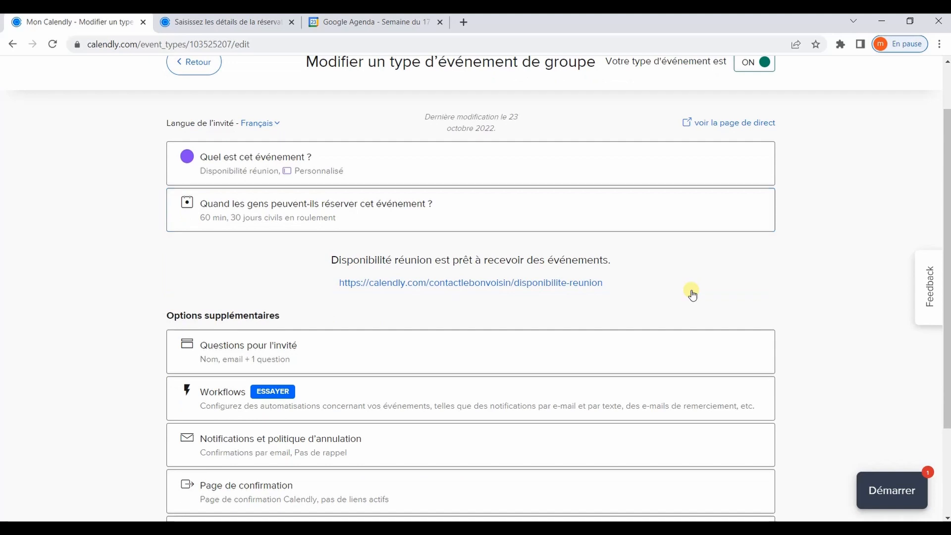
scroll(691, 295, down, 1)
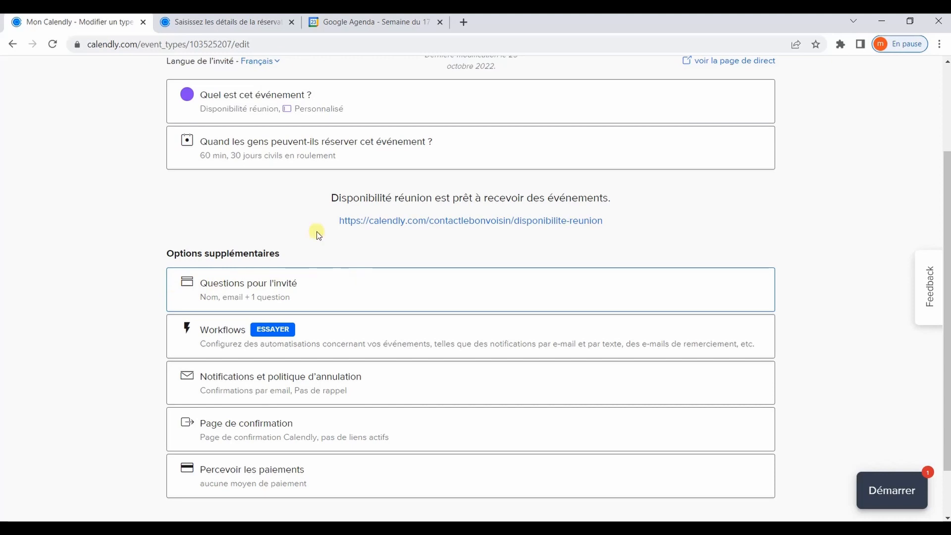
click(249, 22)
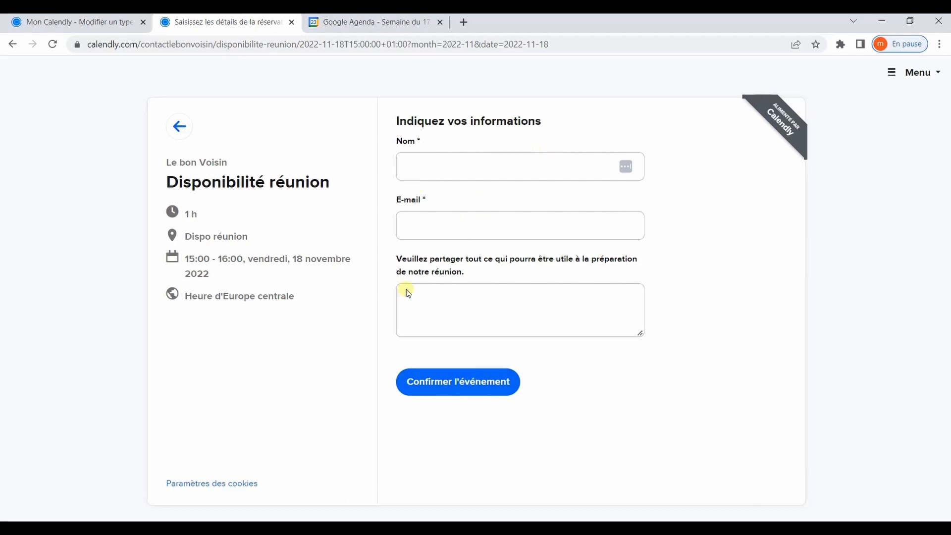
click(80, 26)
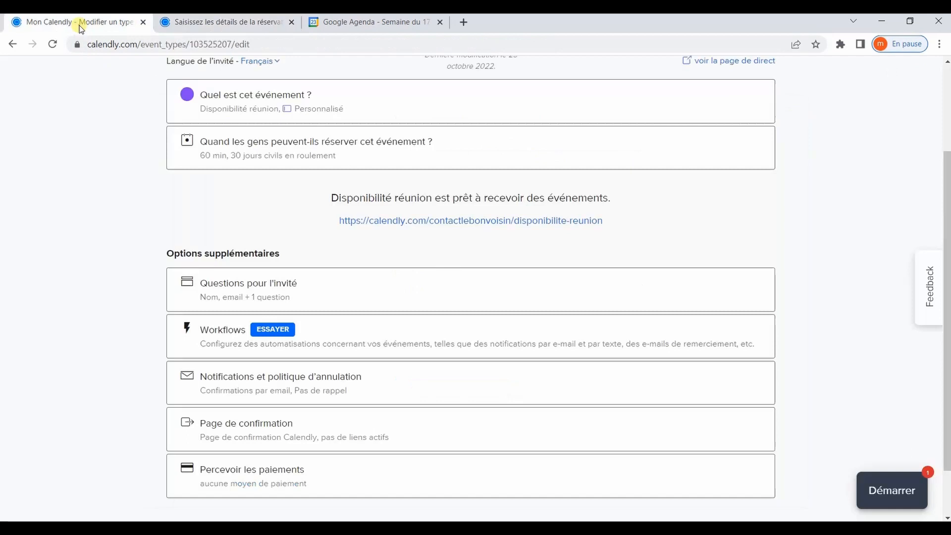
click(279, 291)
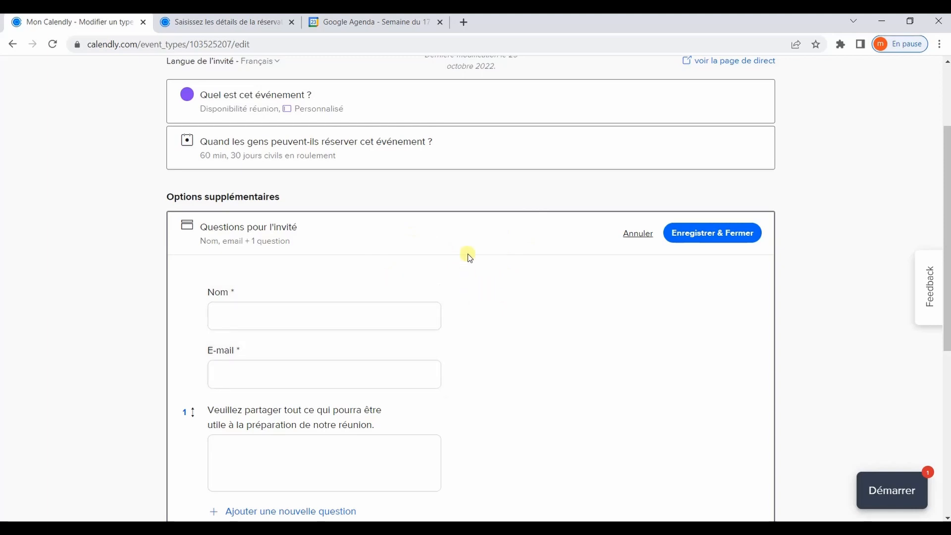
- Turn the preparation question into an optional phone-number question titled 'Numéro de téléphone'
scroll(490, 282, down, 2)
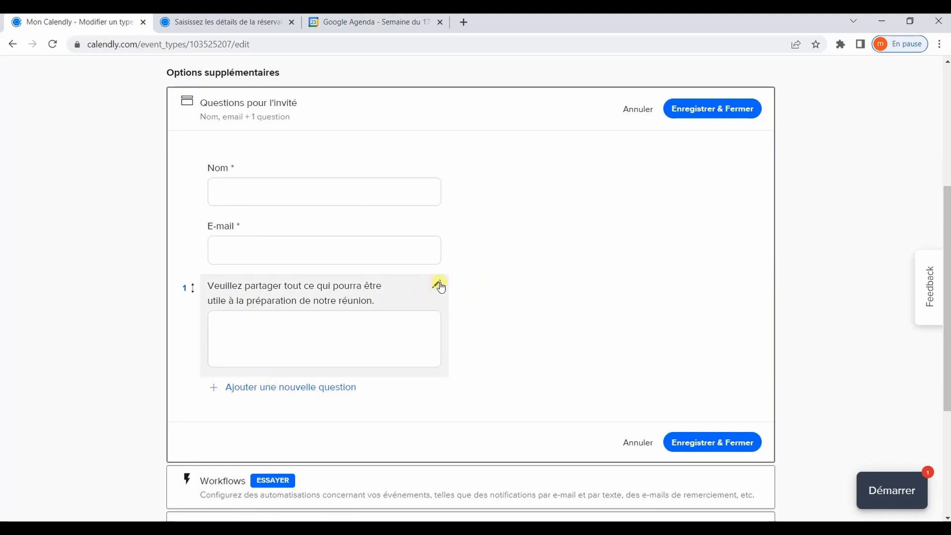
click(438, 284)
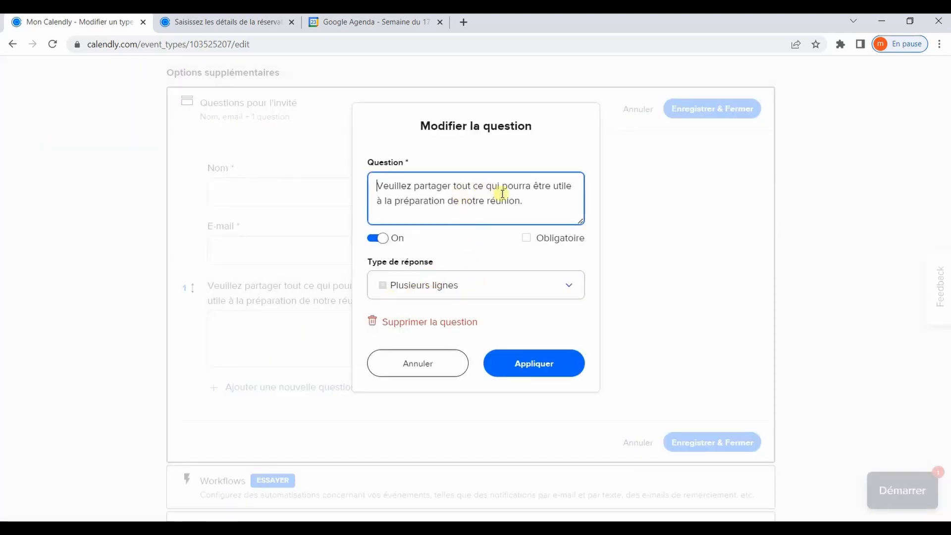
drag(535, 198, 329, 163)
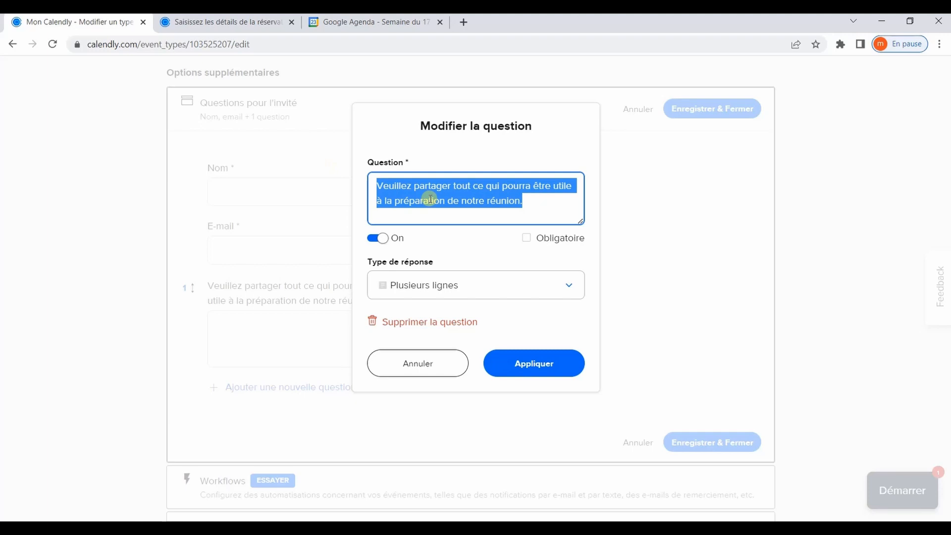
click(372, 239)
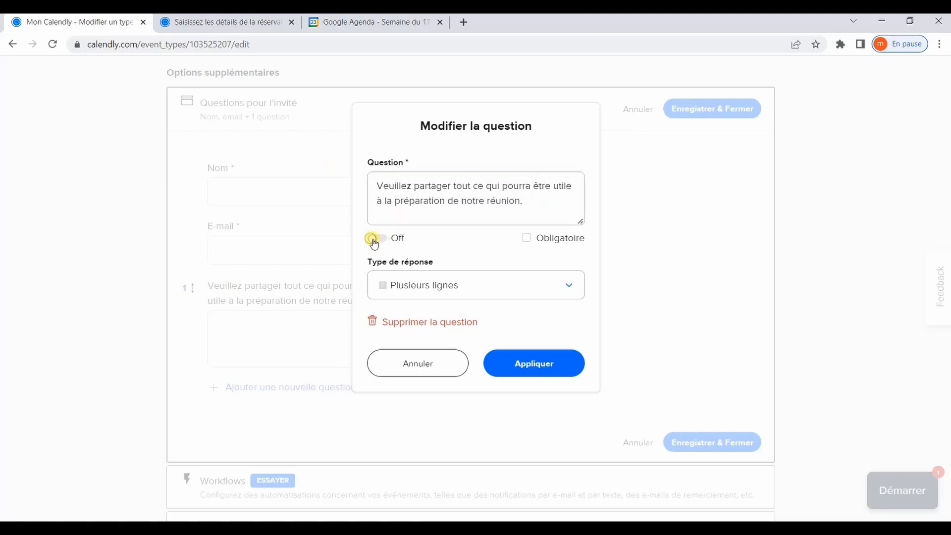
click(375, 240)
click(551, 239)
click(566, 285)
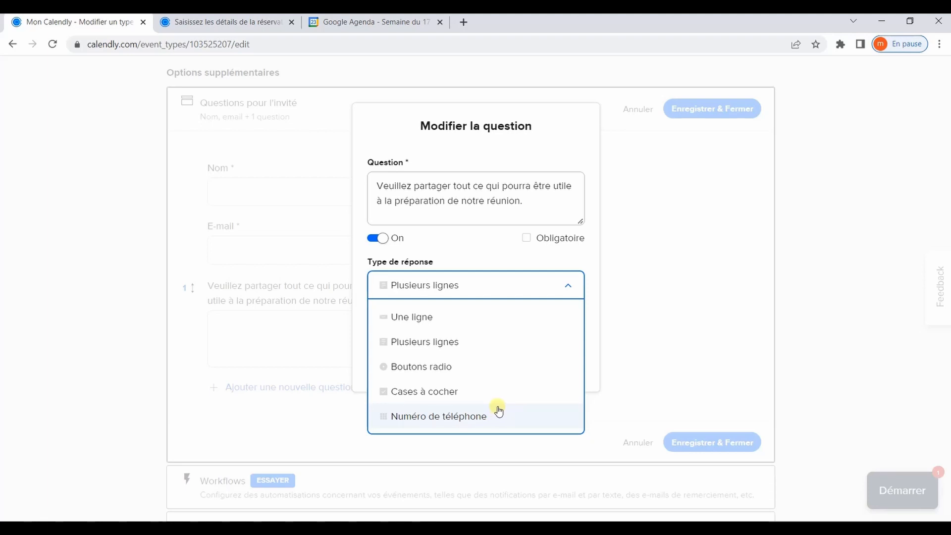
click(469, 419)
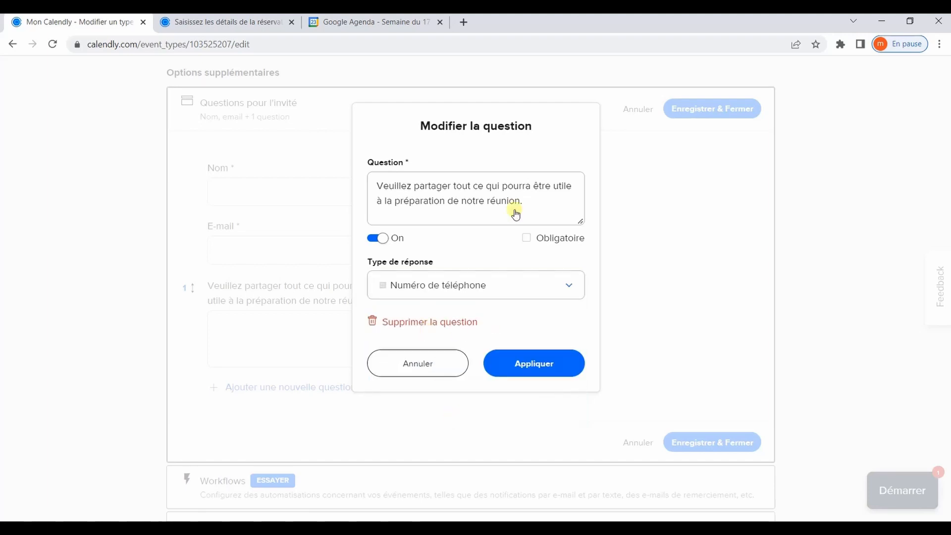
drag(538, 207, 365, 159)
text(Numéro de téléphone)
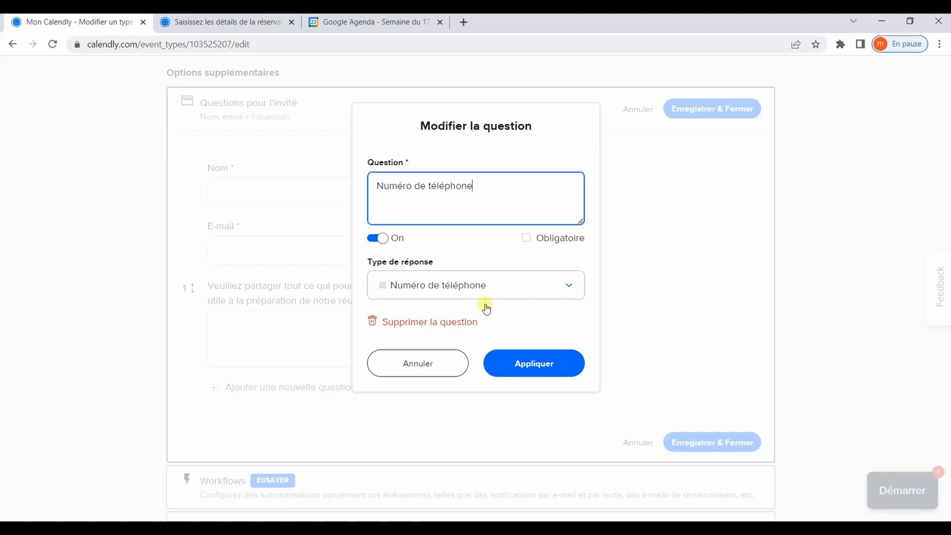
click(553, 357)
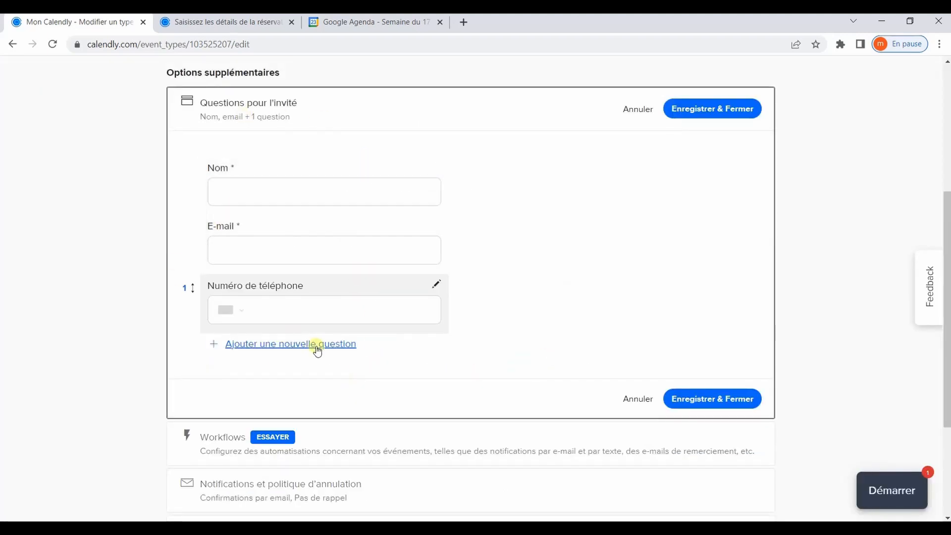
- Cancel the blank extra question and save the invitee questions with Enregistrer & Fermer
click(317, 344)
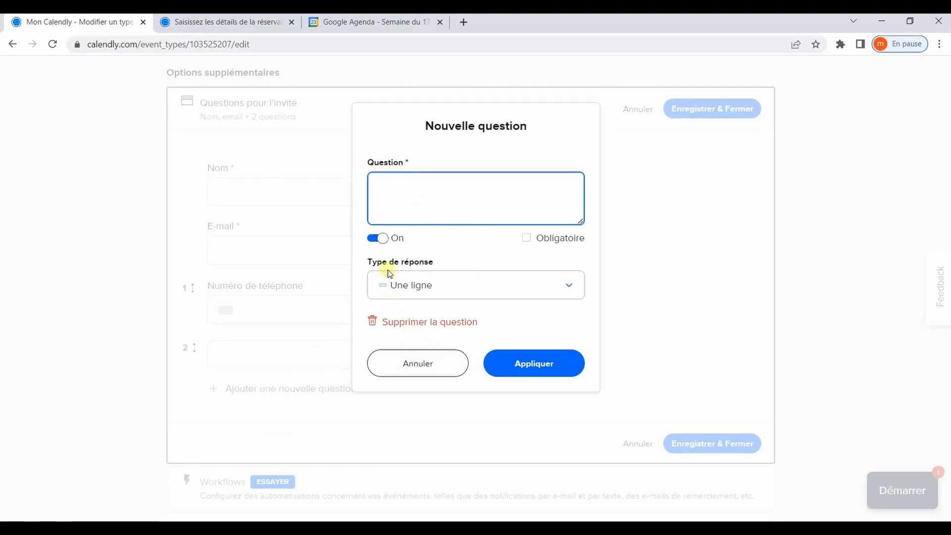
click(438, 365)
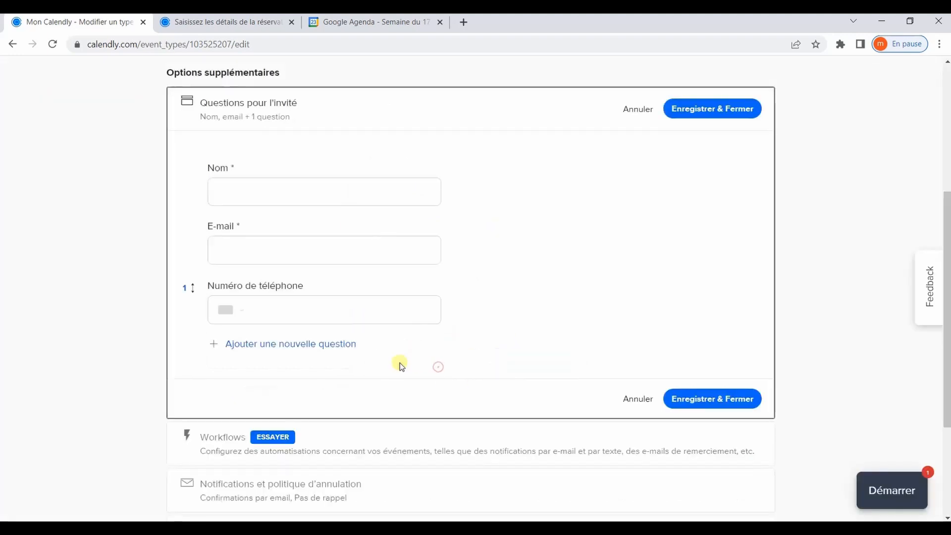
click(708, 109)
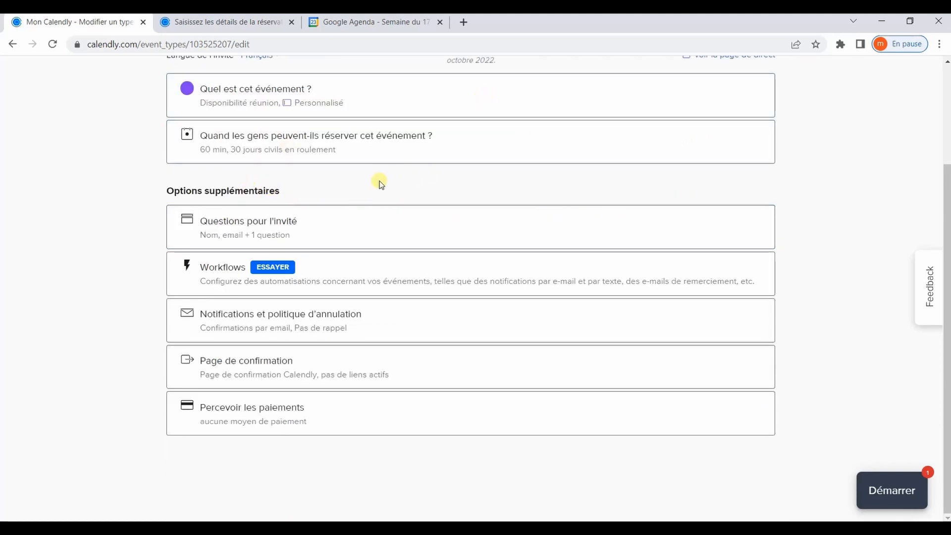
- Reload the booking page, pick 18 November 15:30, and check the new +33 phone field
scroll(416, 203, up, 3)
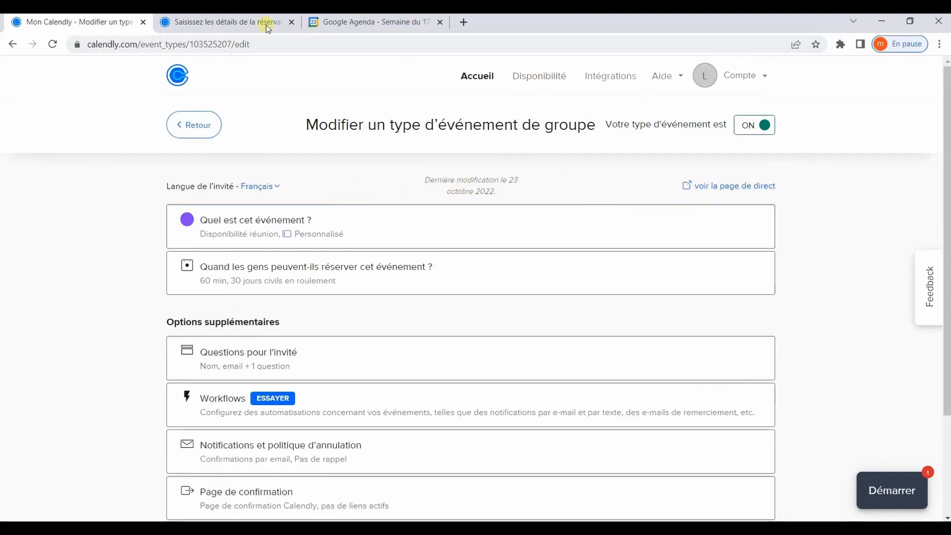
click(250, 21)
key(F5)
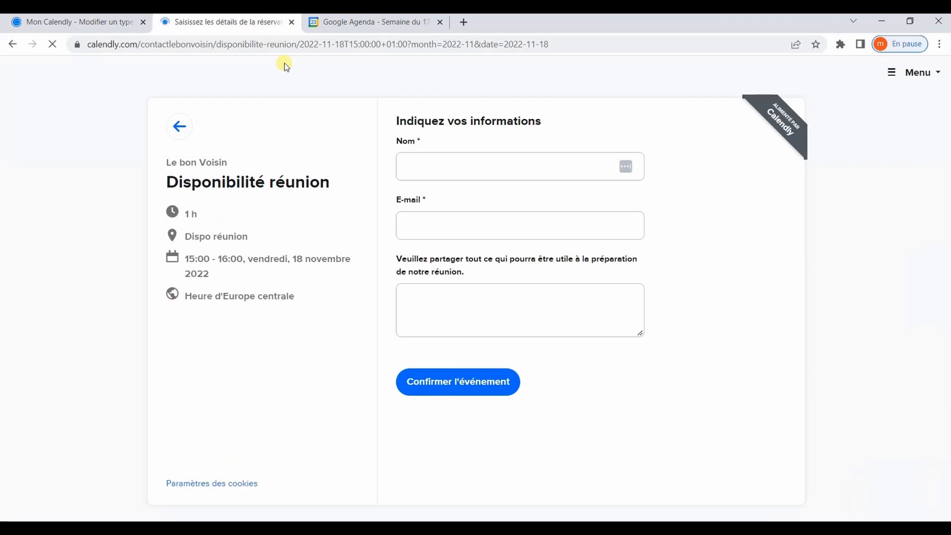
click(180, 126)
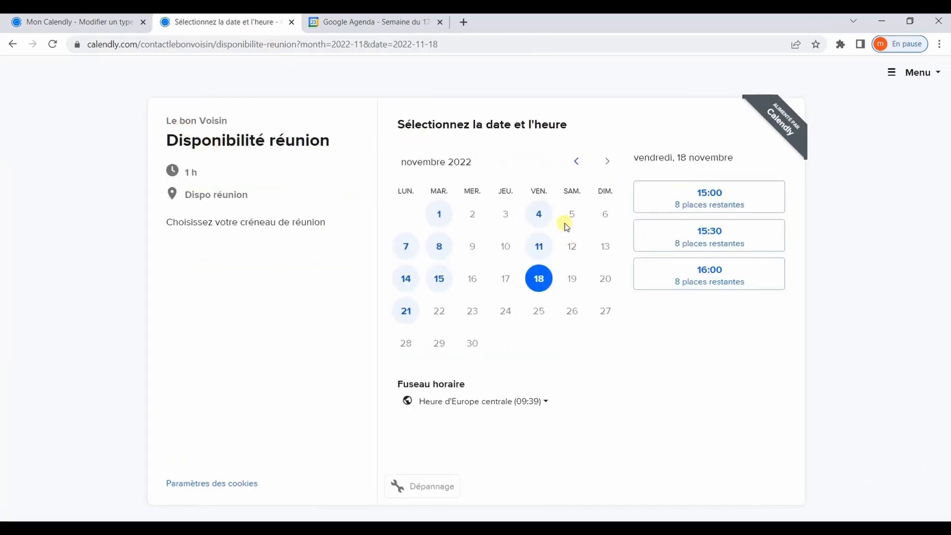
click(677, 239)
click(760, 243)
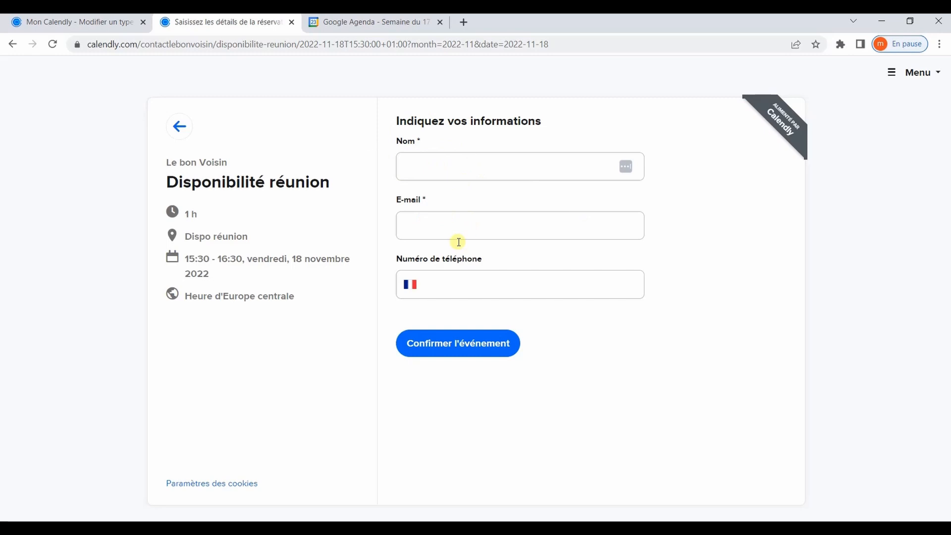
click(463, 280)
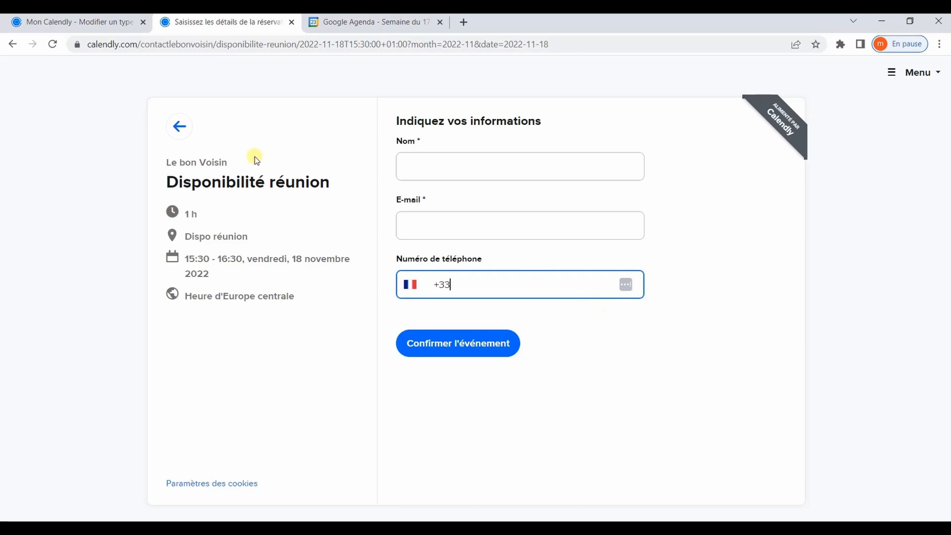
click(101, 25)
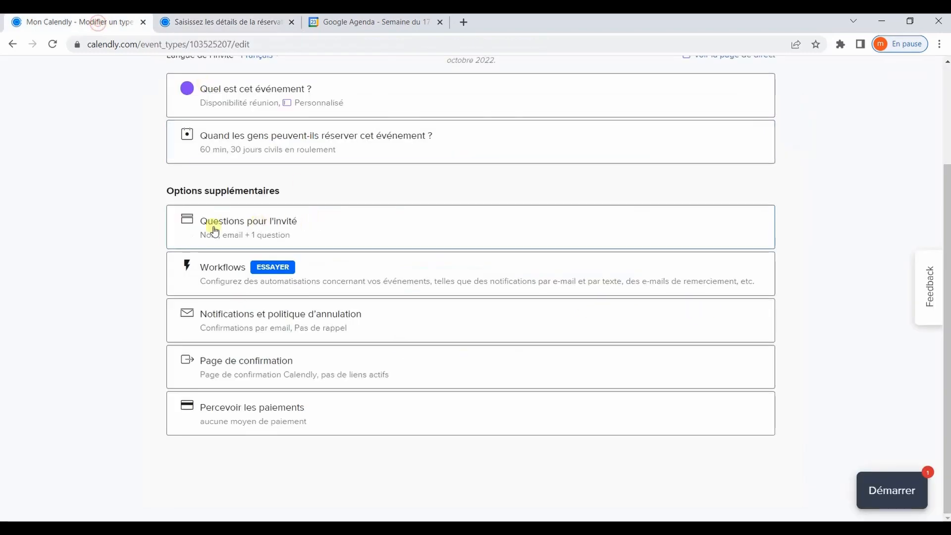
- Expand the event's Workflows card and follow 'Explorez ce que vous pouvez faire avec les workflows'
click(319, 275)
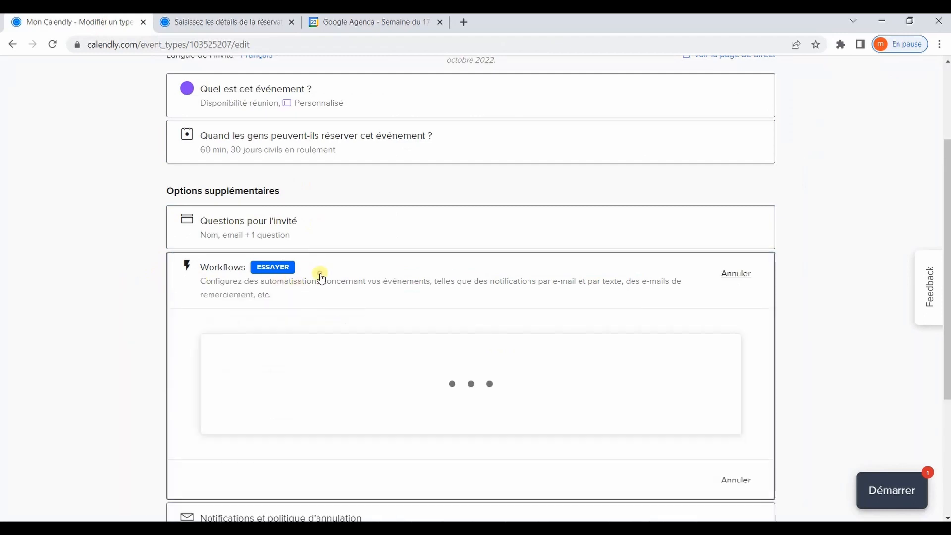
scroll(444, 354, down, 2)
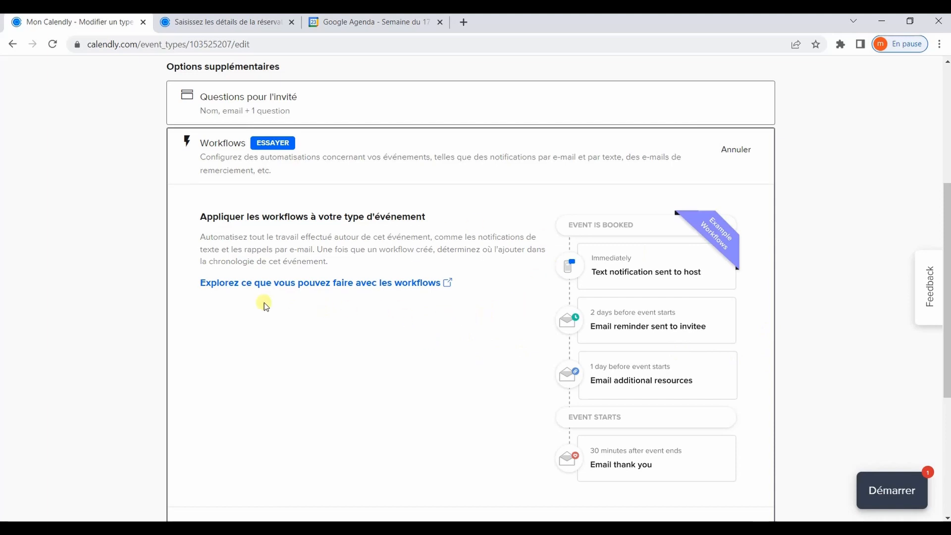
click(417, 283)
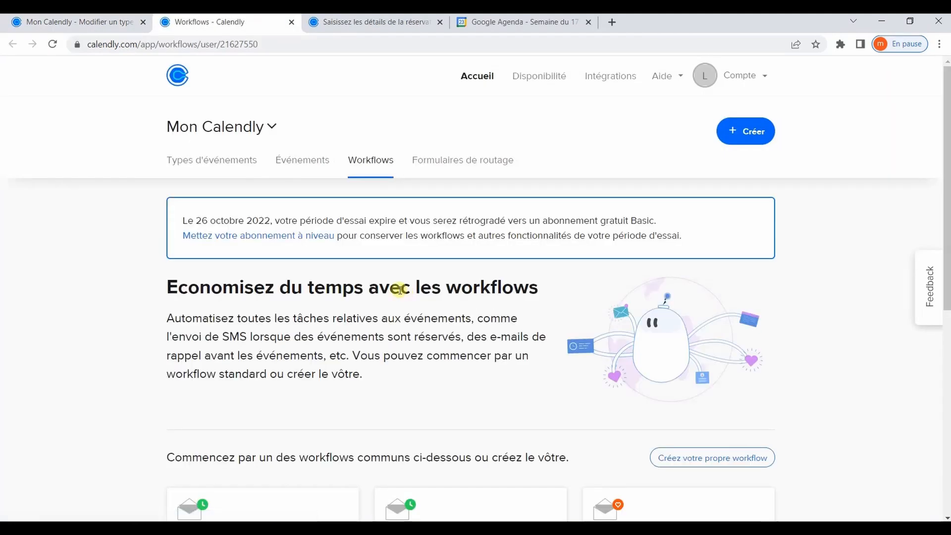
- Apply the 'Rappel email à l'invité' template to Disponibilité réunion and edit its email action
scroll(323, 282, down, 6)
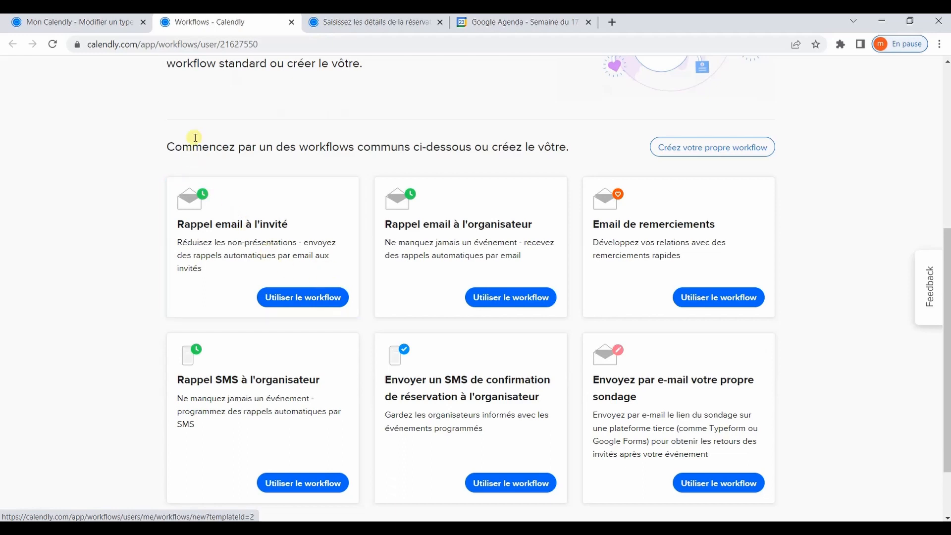
click(305, 298)
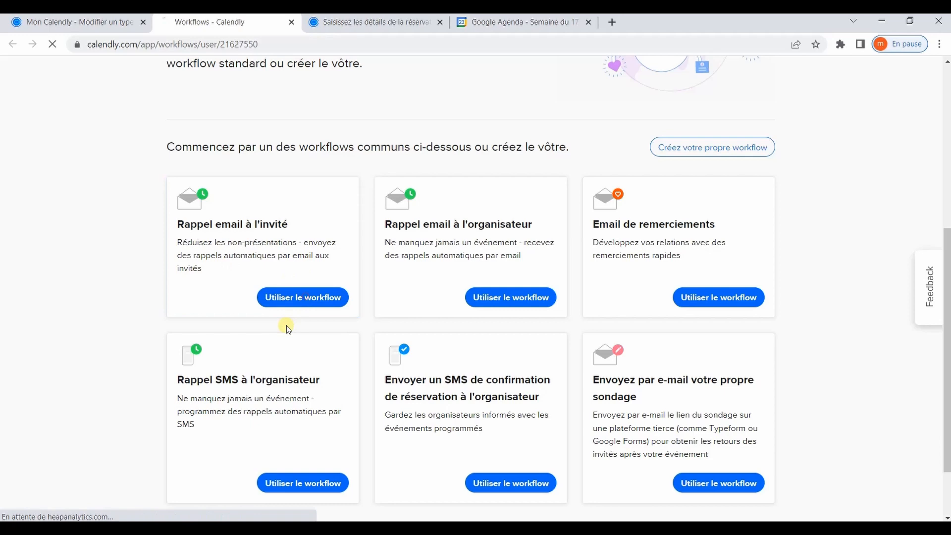
click(679, 230)
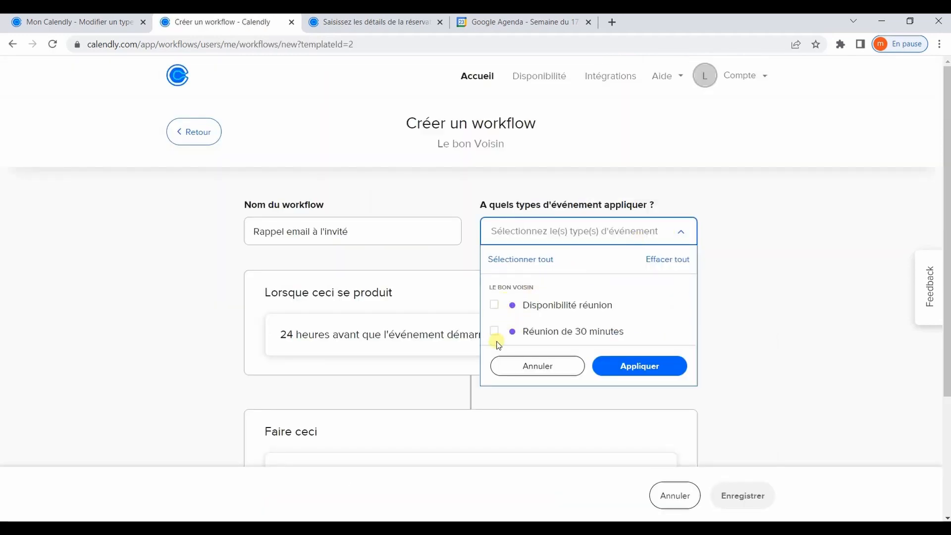
click(494, 304)
click(664, 365)
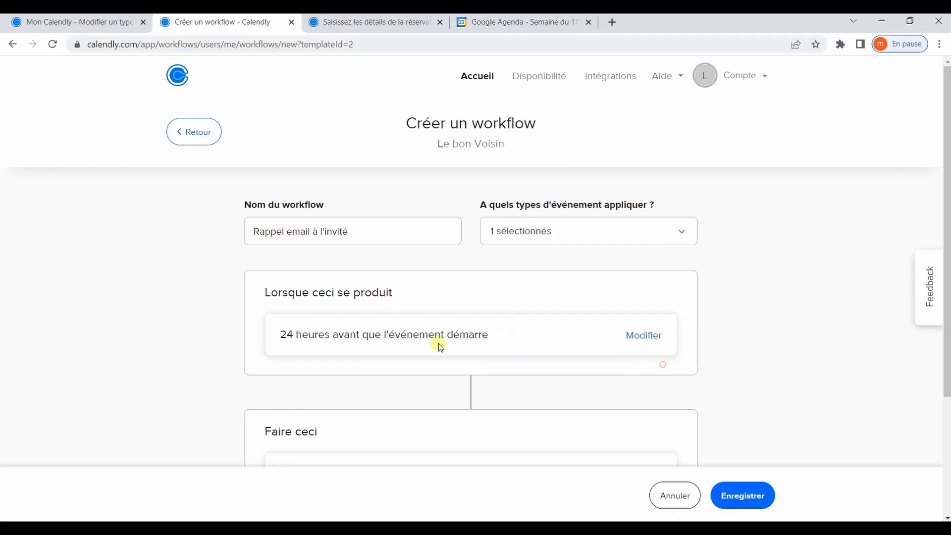
scroll(284, 319, down, 3)
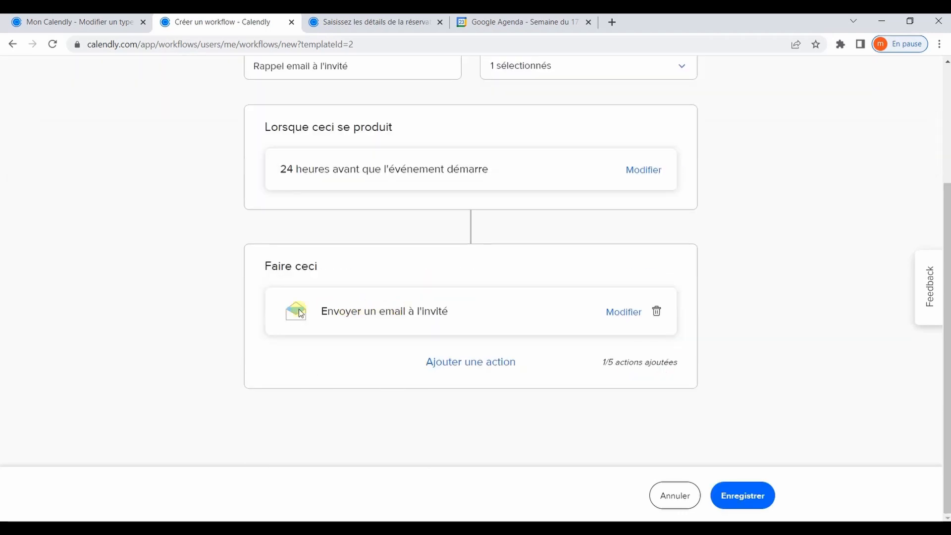
click(623, 312)
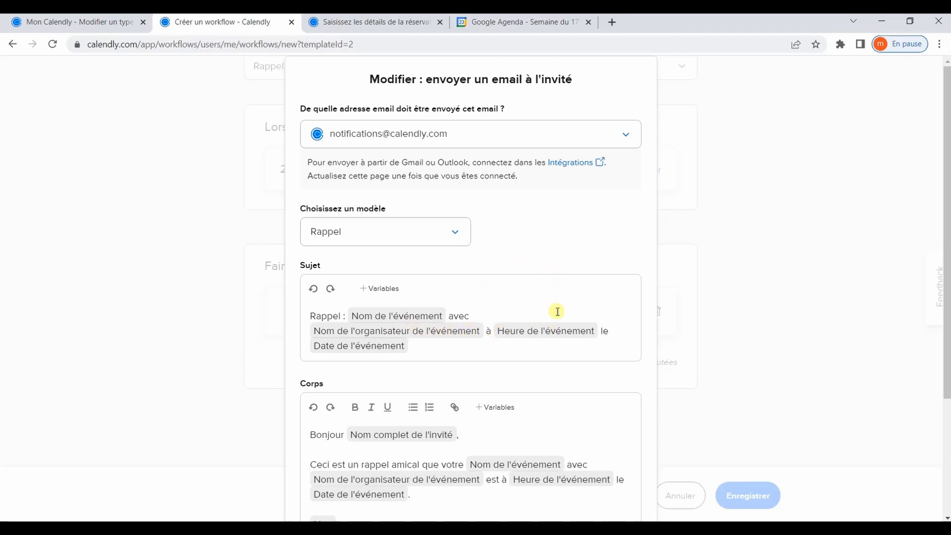
scroll(379, 354, down, 3)
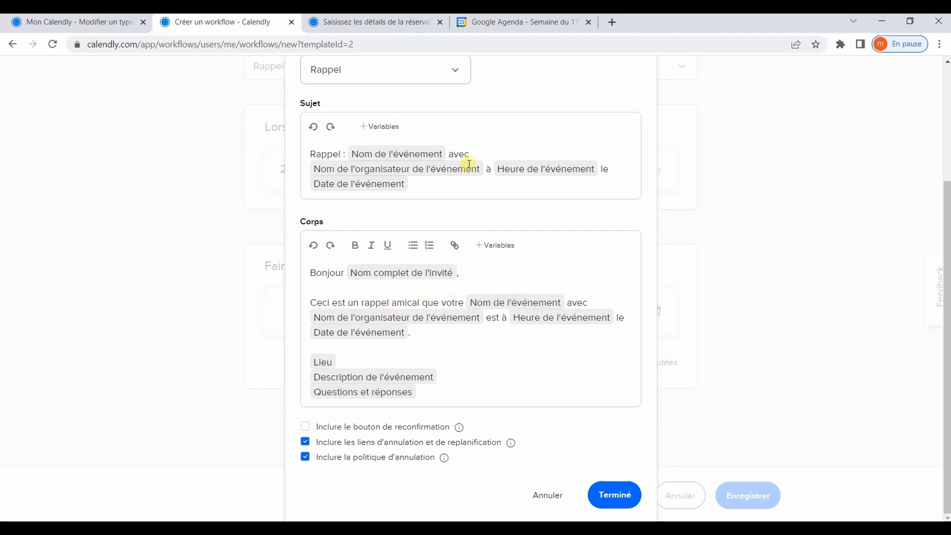
scroll(463, 148, up, 3)
scroll(528, 307, down, 3)
click(416, 342)
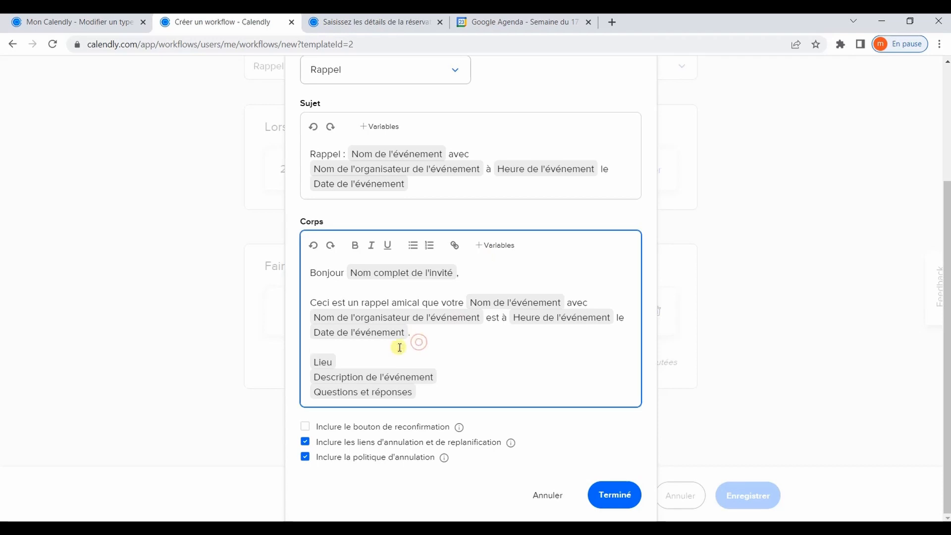
click(504, 251)
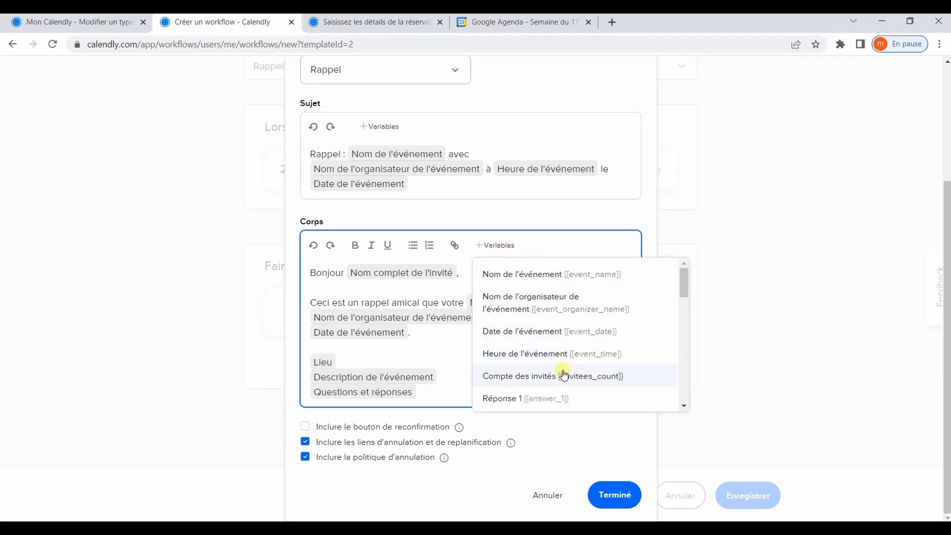
scroll(557, 309, down, 3)
scroll(545, 312, down, 3)
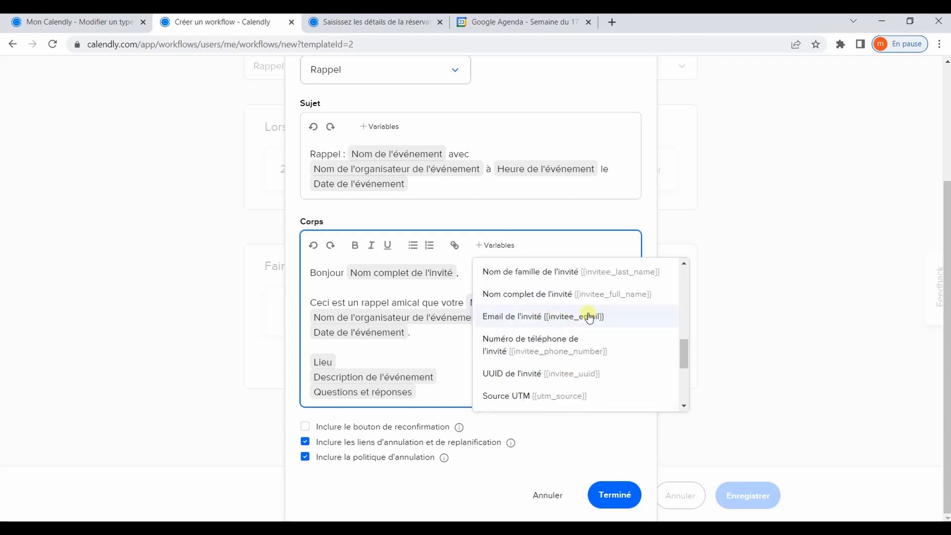
scroll(573, 359, up, 6)
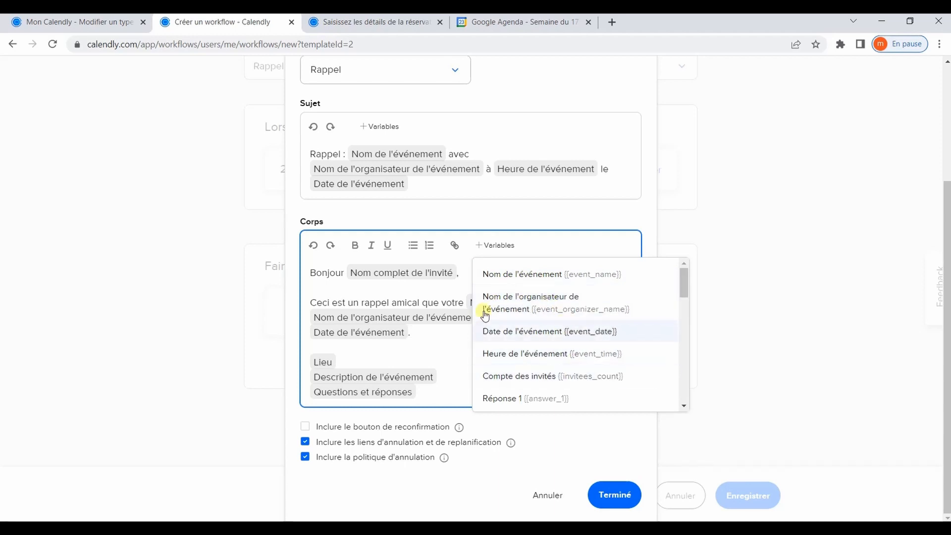
click(436, 347)
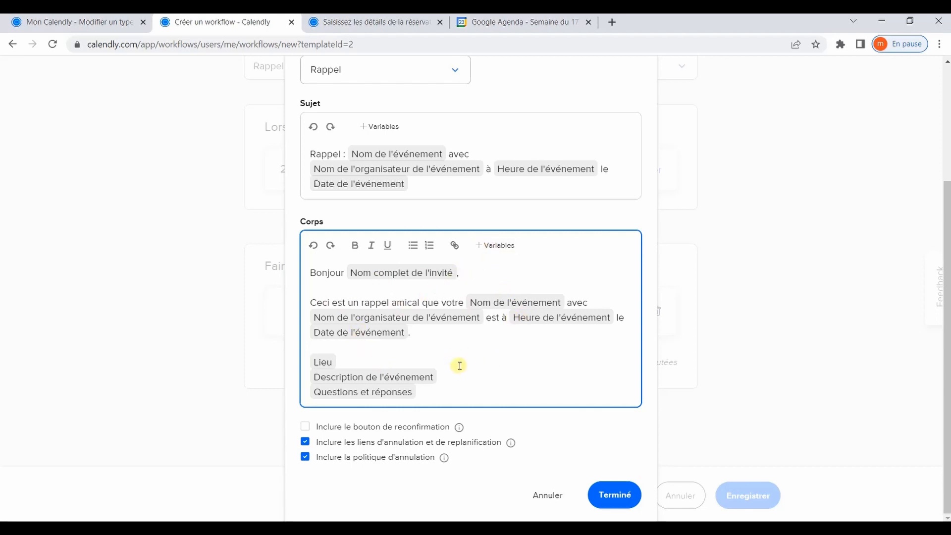
click(609, 496)
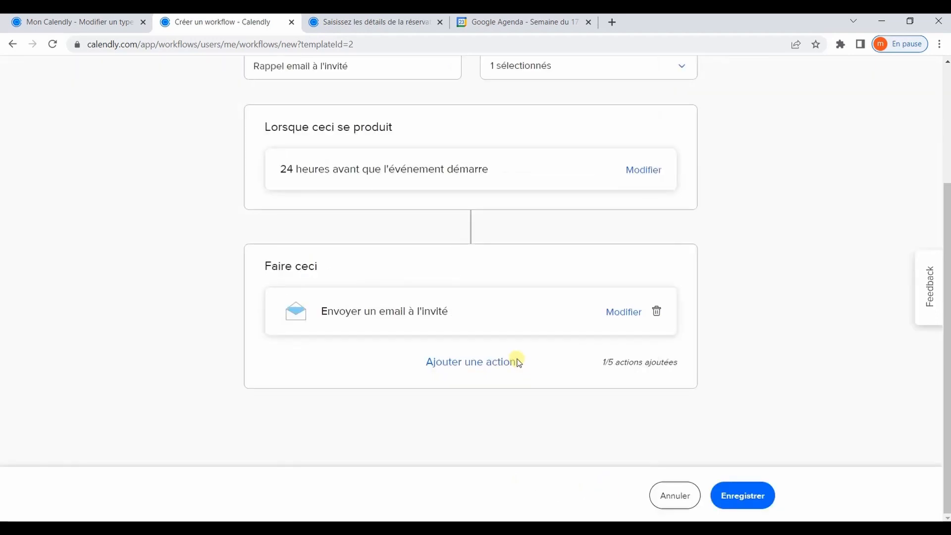
- Save the reminder workflow and check it lists Disponibilité réunion, 24 hours before
click(728, 493)
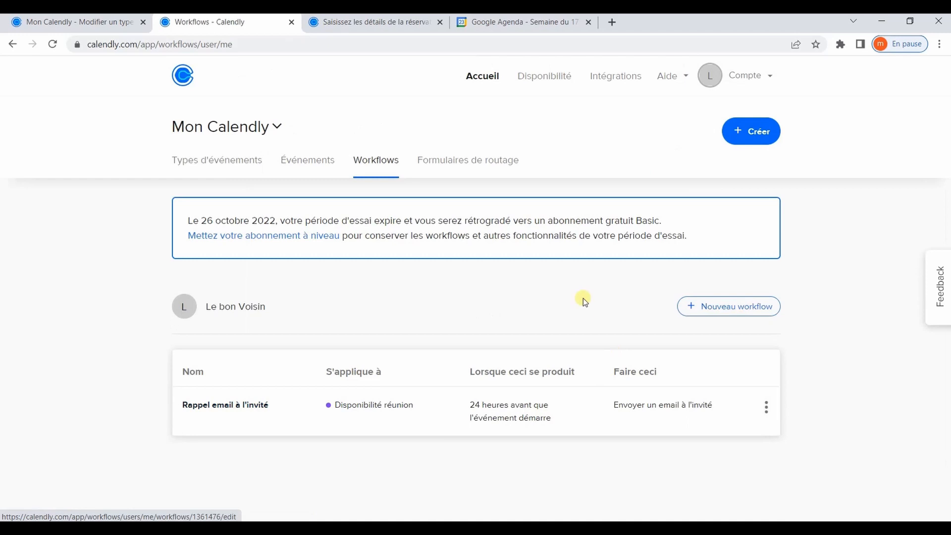
click(376, 22)
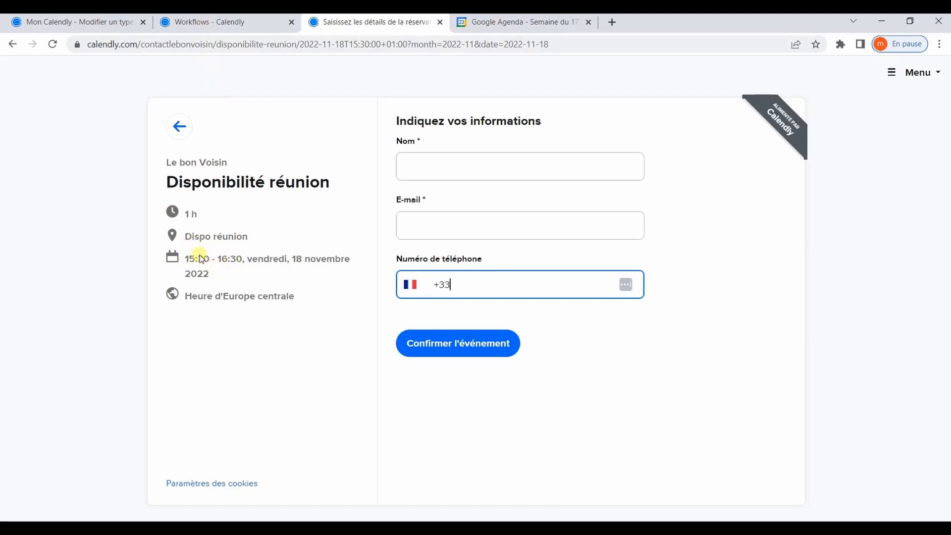
click(218, 25)
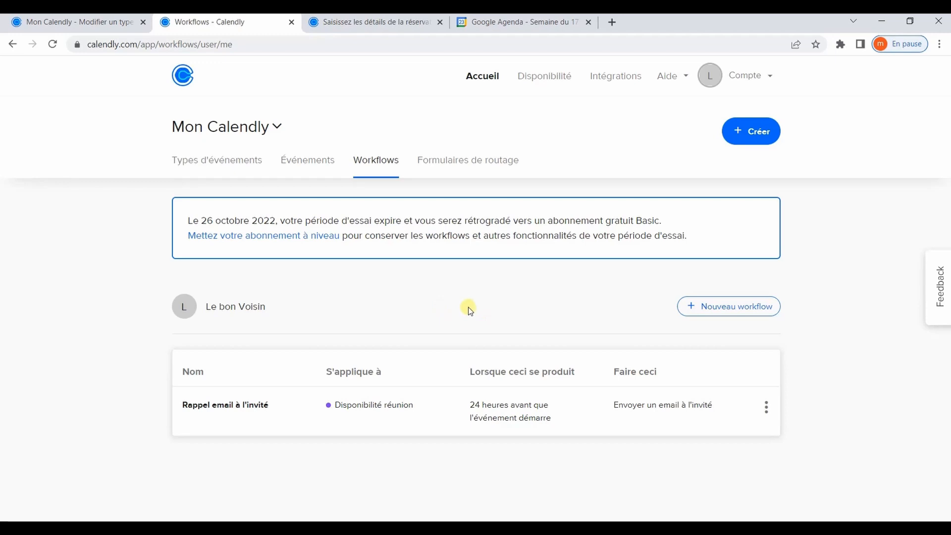
- Scroll through the 'Nouveau workflow' templates, then go back to the Disponibilité réunion edit tab
click(711, 307)
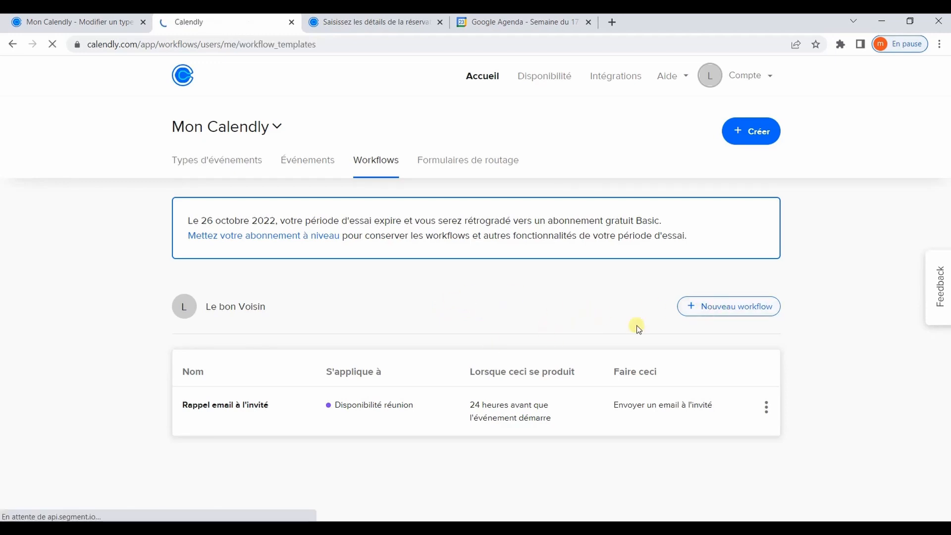
scroll(435, 307, down, 3)
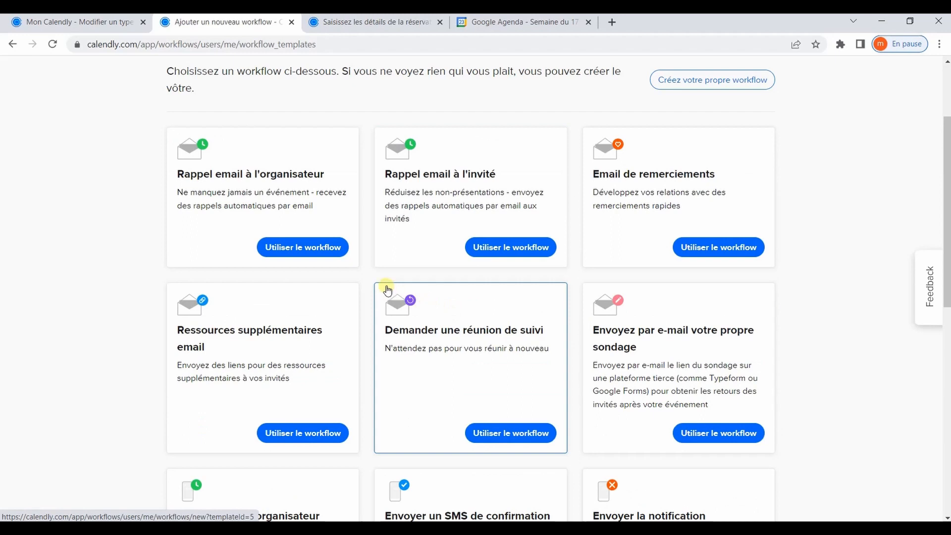
scroll(387, 290, down, 1)
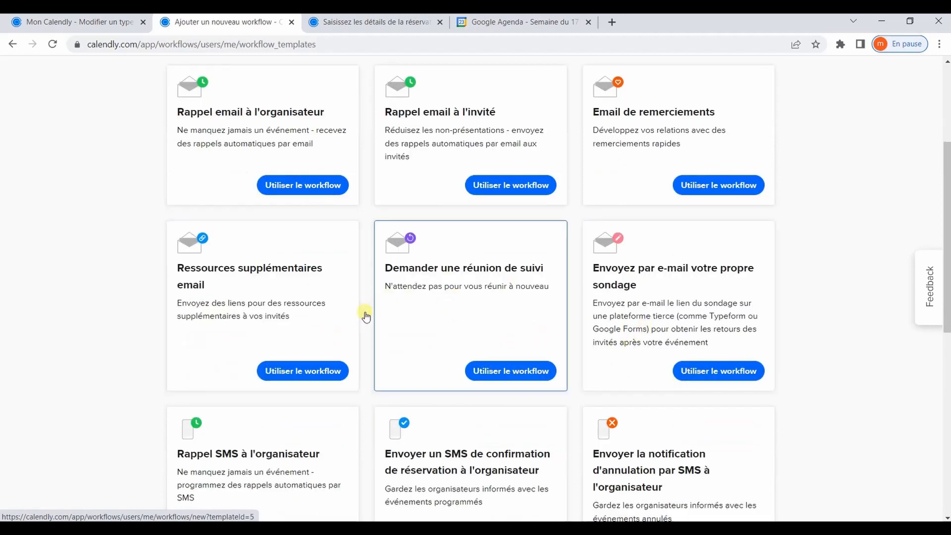
scroll(369, 312, down, 2)
scroll(226, 319, down, 2)
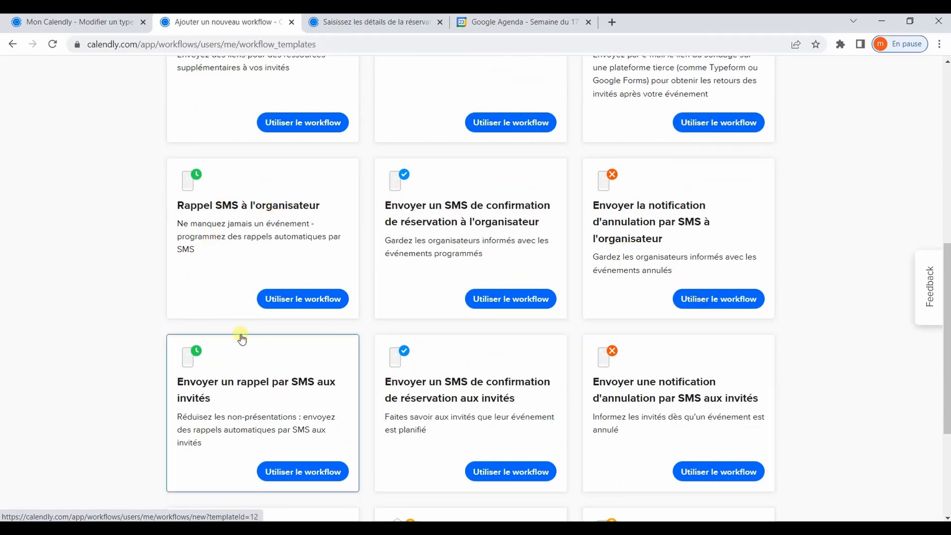
scroll(584, 357, up, 3)
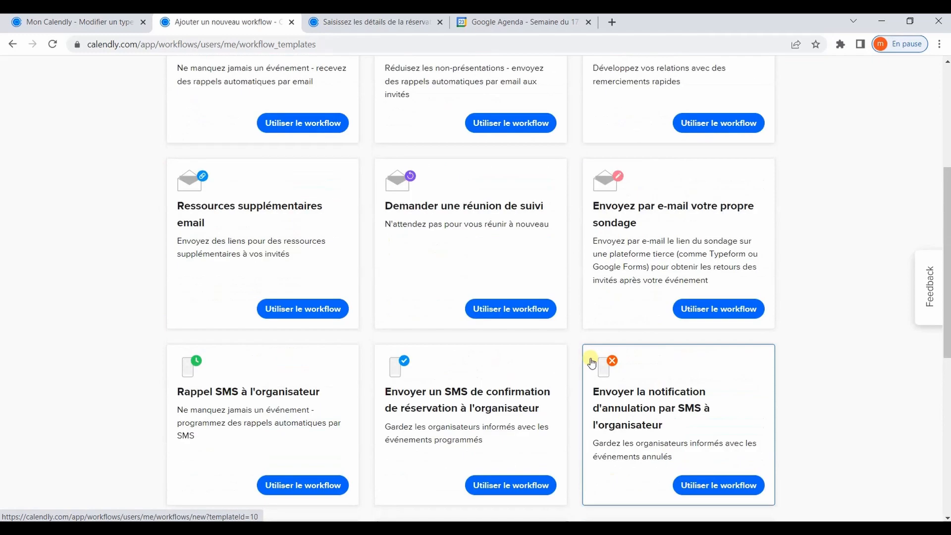
scroll(592, 363, up, 2)
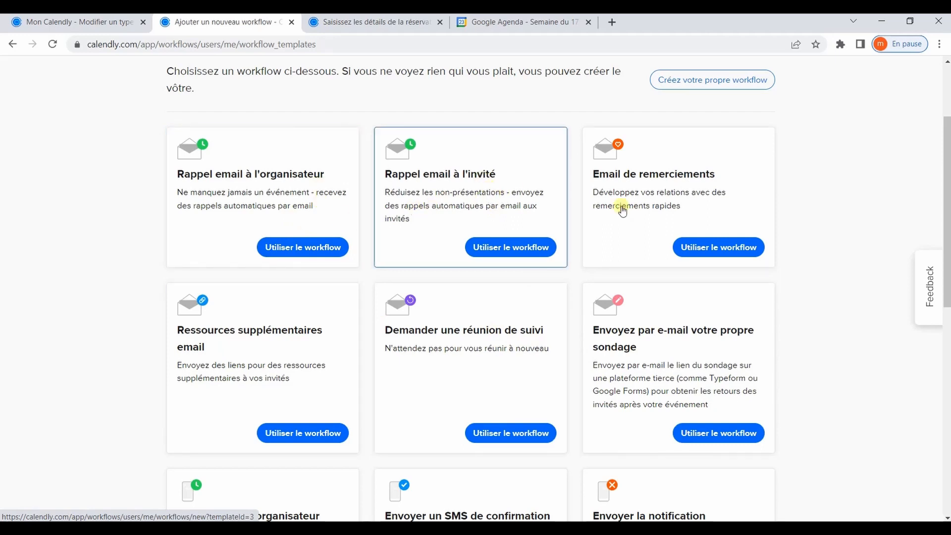
click(97, 22)
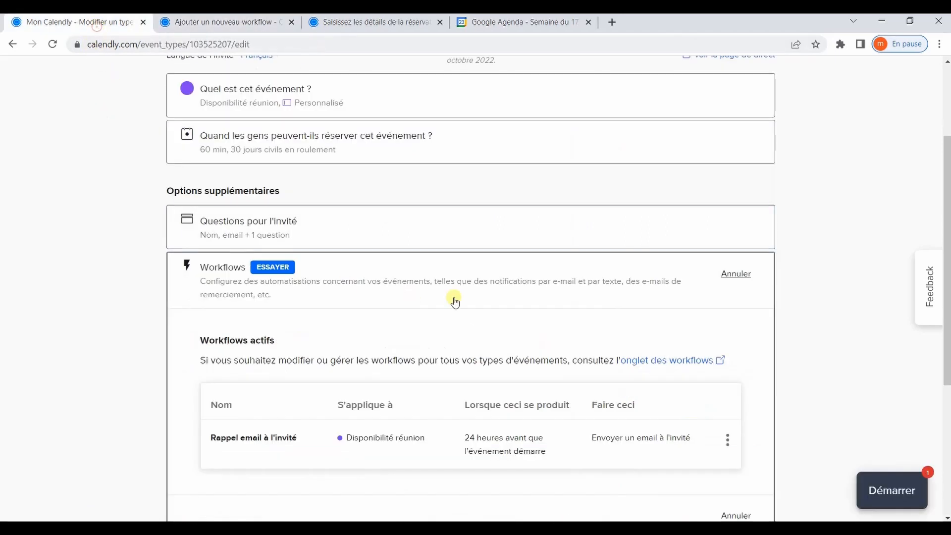
- Collapse Workflows and open 'Notifications et politique d'annulation', leaving Rappels par email off
click(742, 275)
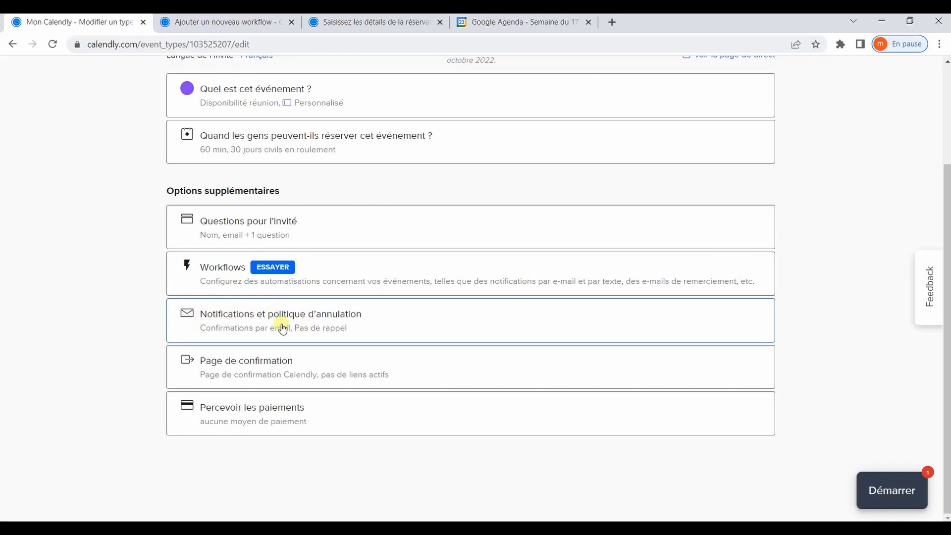
click(361, 314)
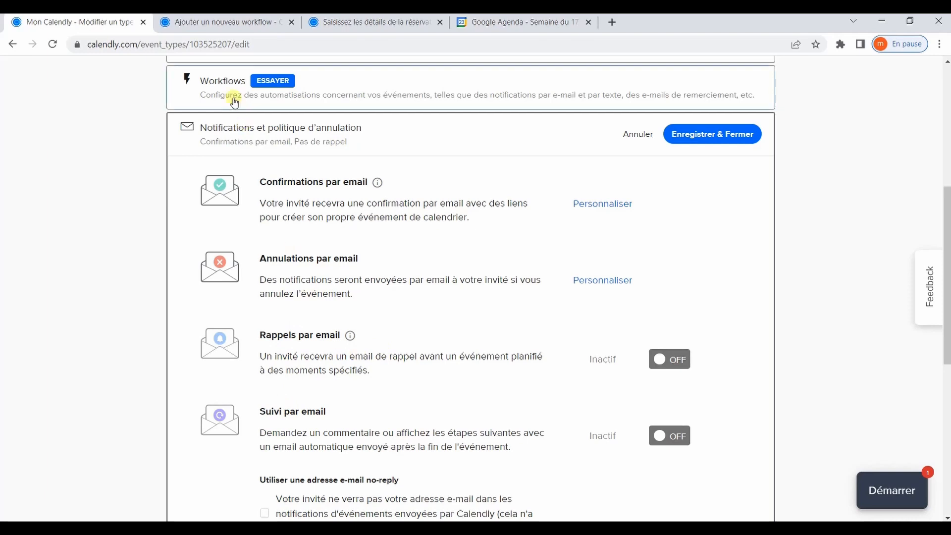
click(661, 359)
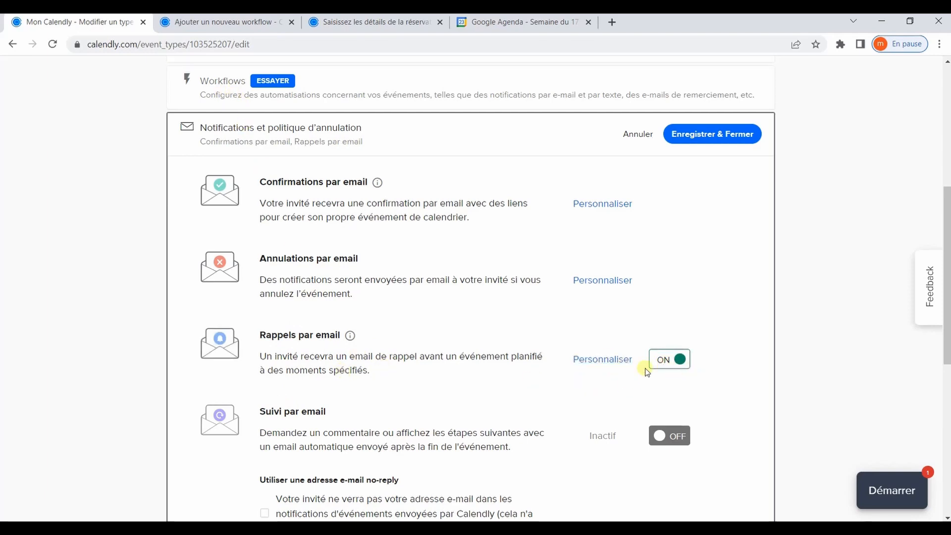
click(681, 360)
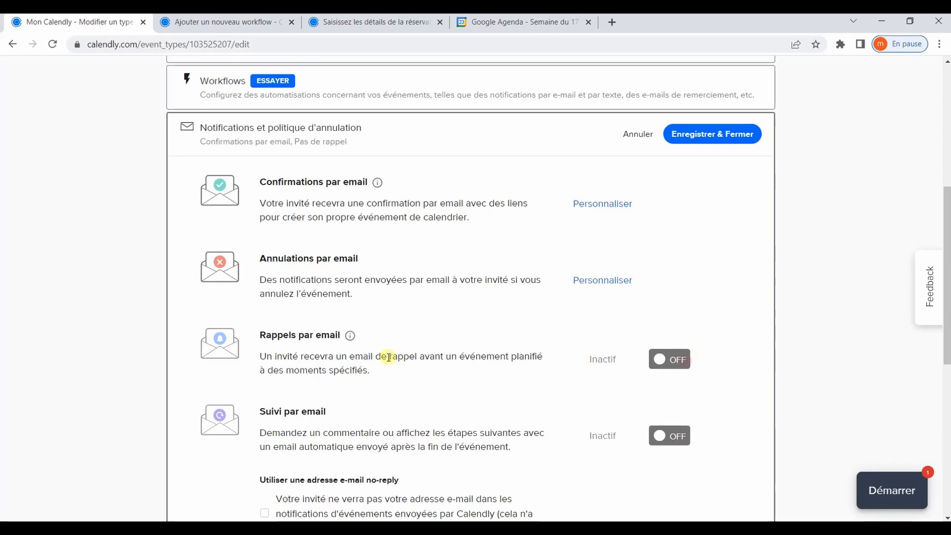
scroll(338, 425, down, 2)
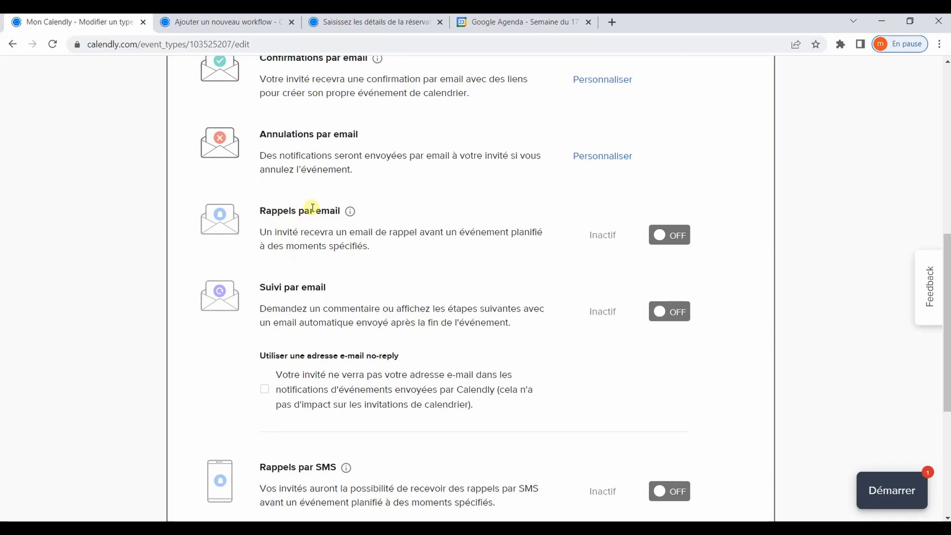
scroll(304, 239, down, 5)
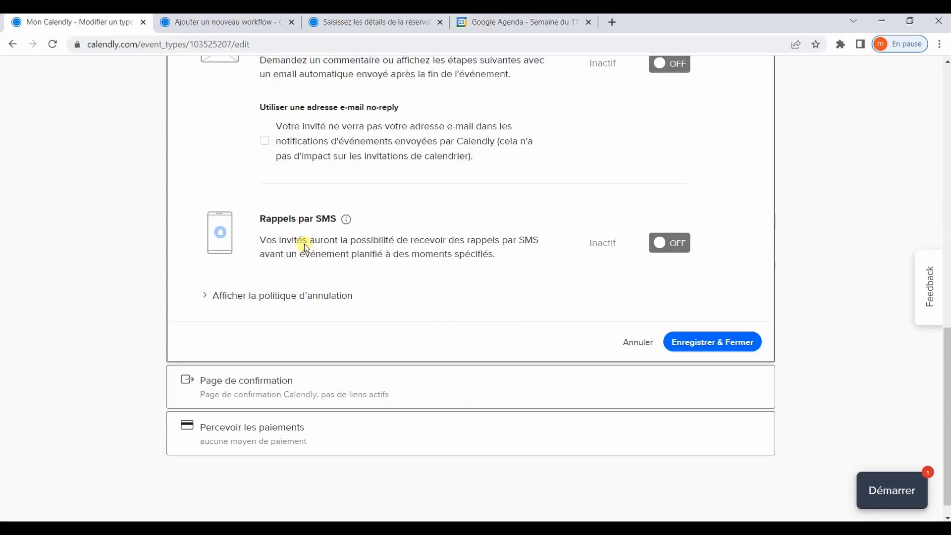
- Review the 'Page de confirmation' settings, cancel without changes, and scroll back to the top
click(272, 366)
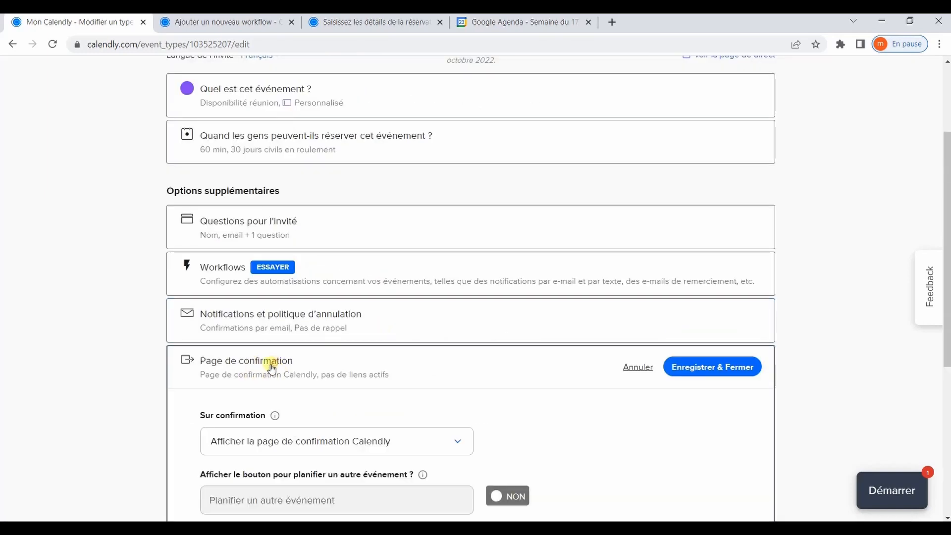
scroll(292, 361, down, 2)
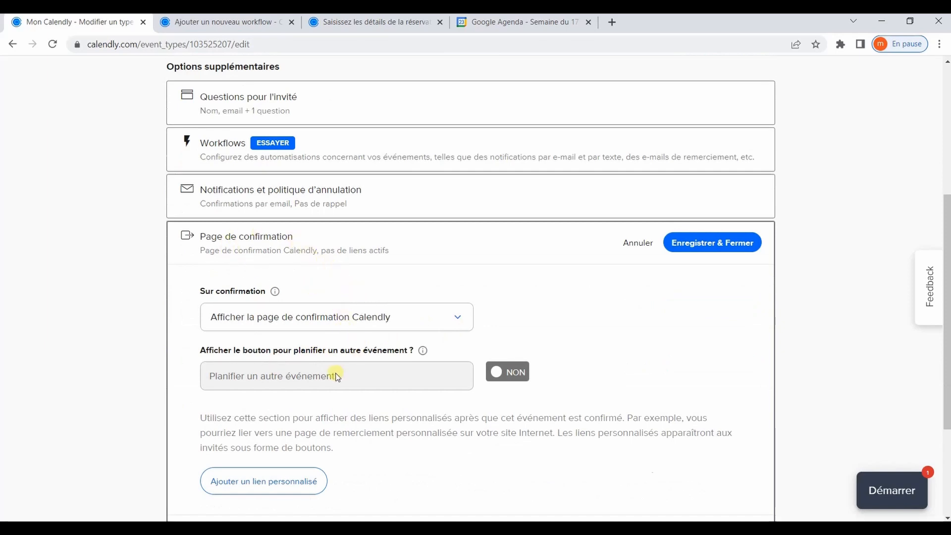
scroll(337, 376, down, 1)
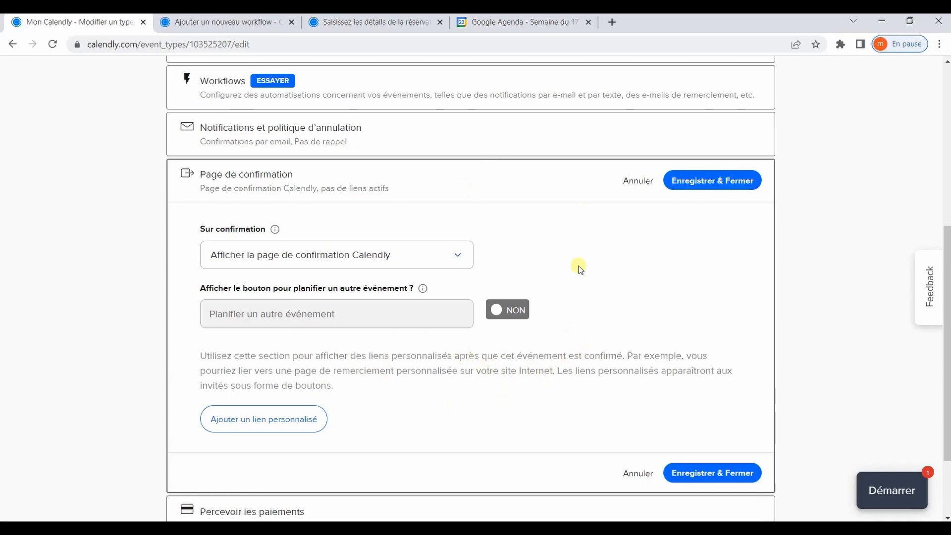
click(636, 182)
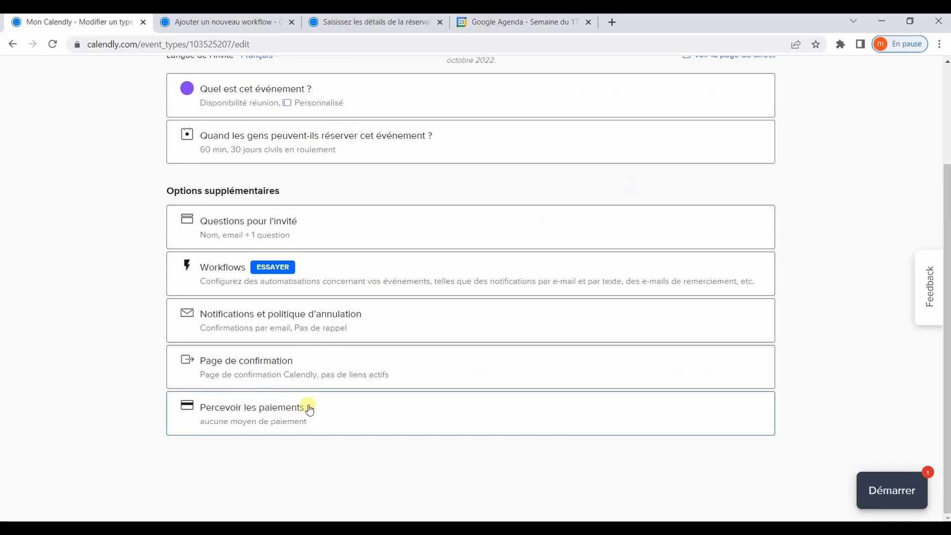
scroll(404, 377, up, 3)
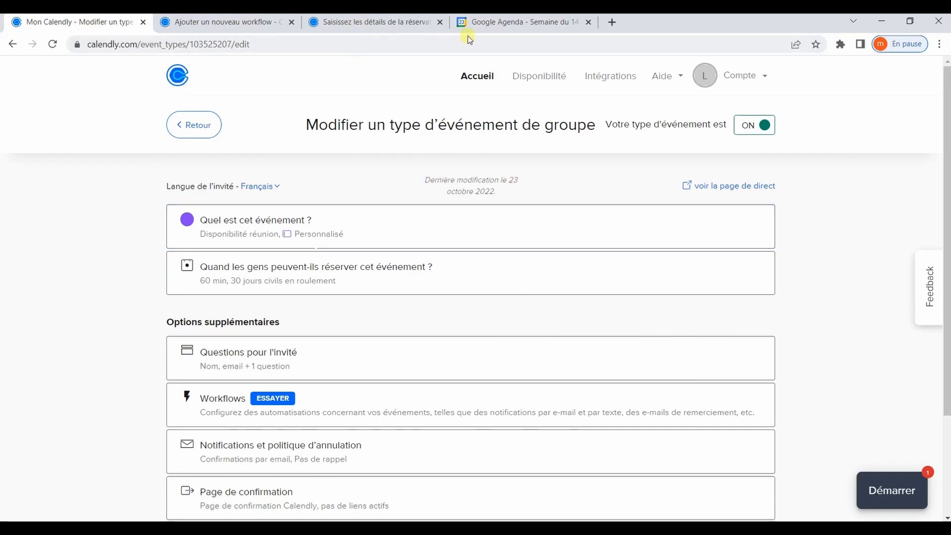
- Fill in the invitee's name and e-mail, confirm the 18 November 15:30 booking, then view Google Agenda
click(402, 23)
click(462, 165)
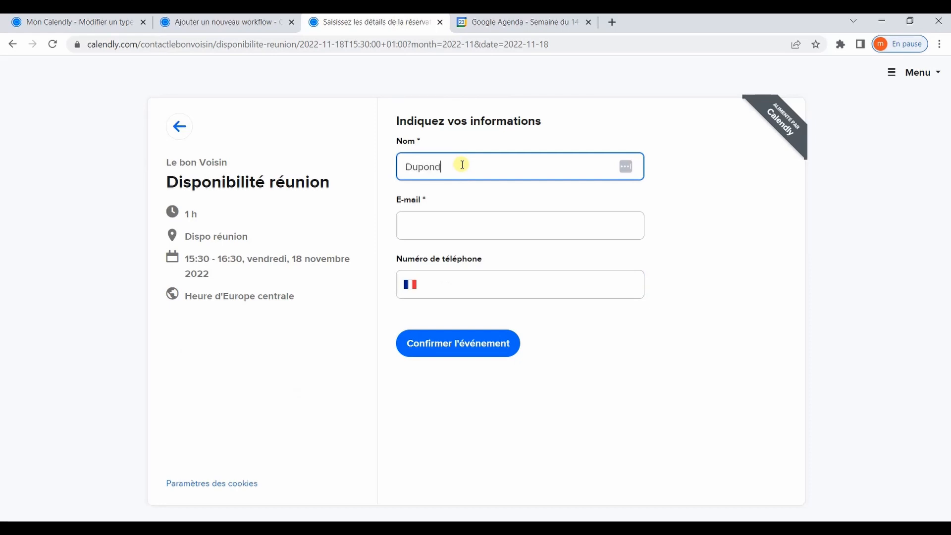
key(Tab)
click(498, 342)
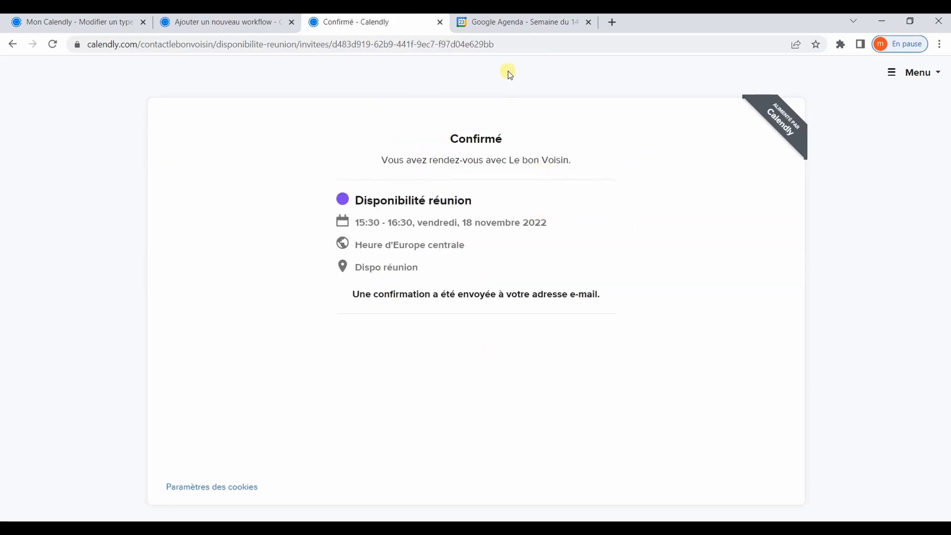
click(512, 22)
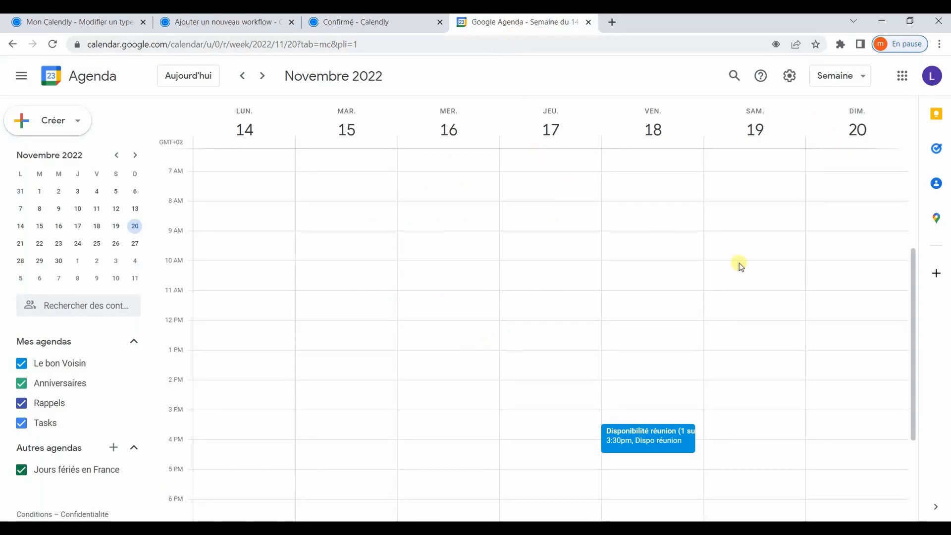
- Review the 'Disponibilité réunion' booking on Friday 18 November, then go back to Calendly's Types d'événements list
scroll(741, 266, down, 2)
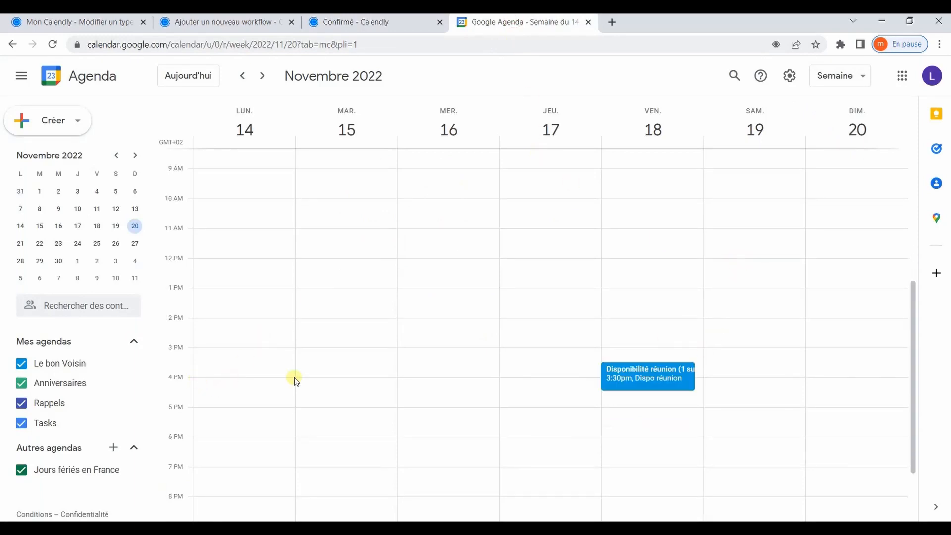
click(679, 383)
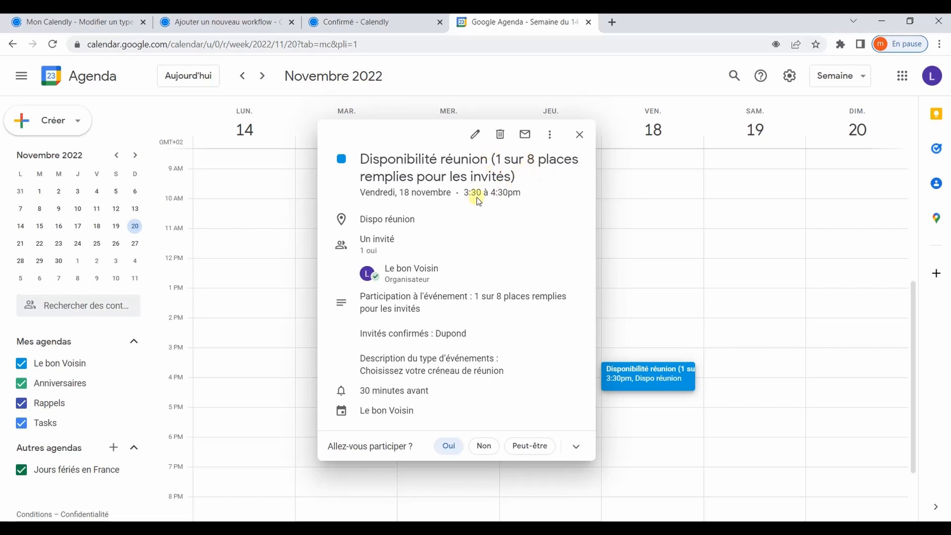
click(582, 138)
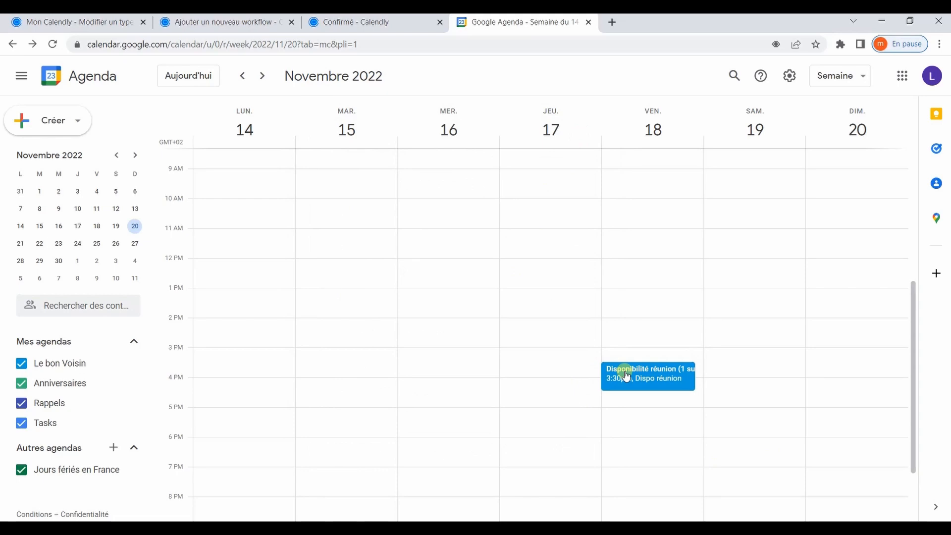
click(87, 23)
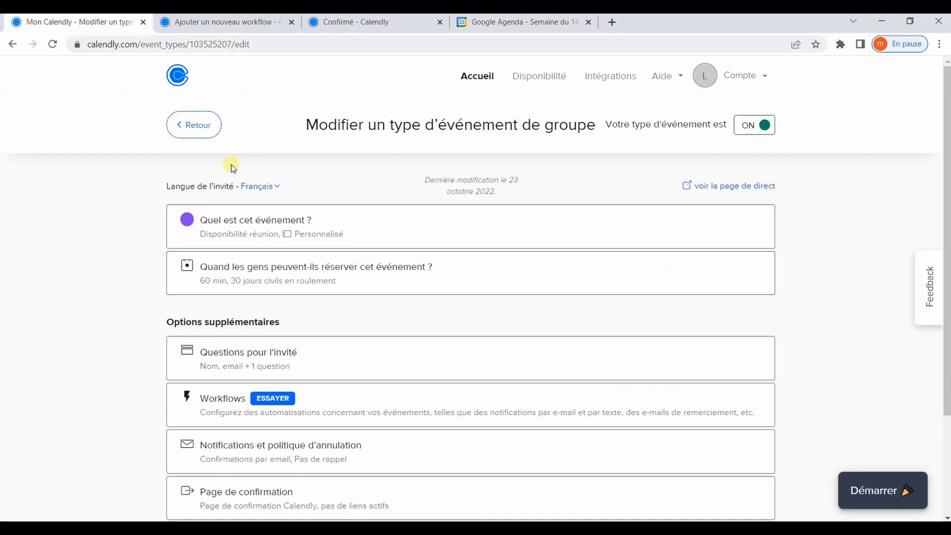
click(200, 125)
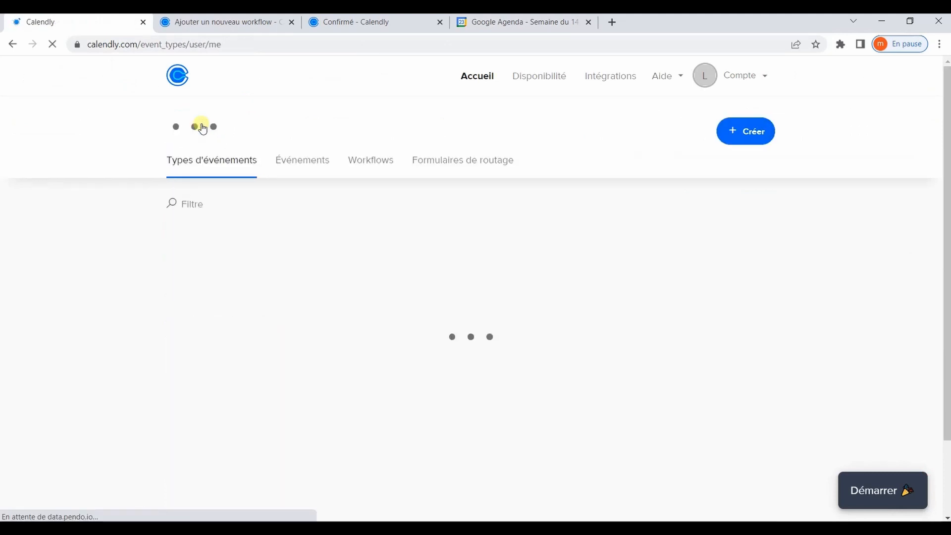